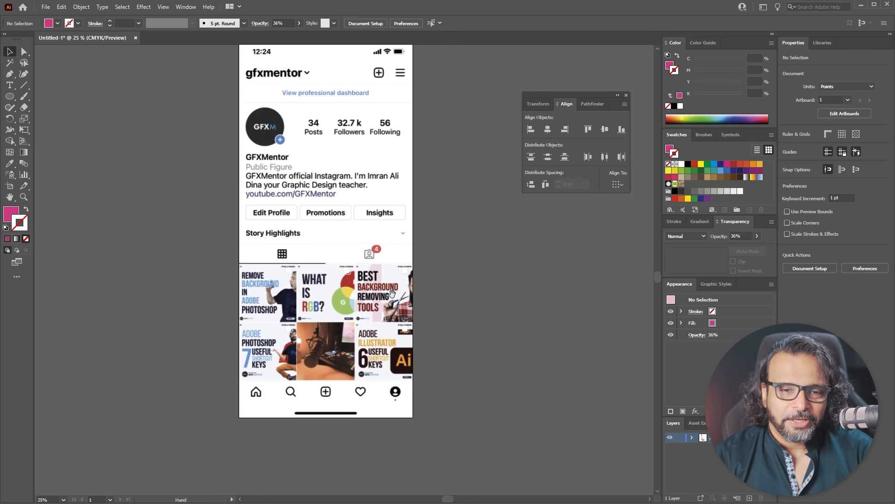
Examine the Instagram profile screenshot from its header down to the navigation icons beneath the post grid.
drag(387, 243, 388, 278)
scroll(352, 167, up, 1)
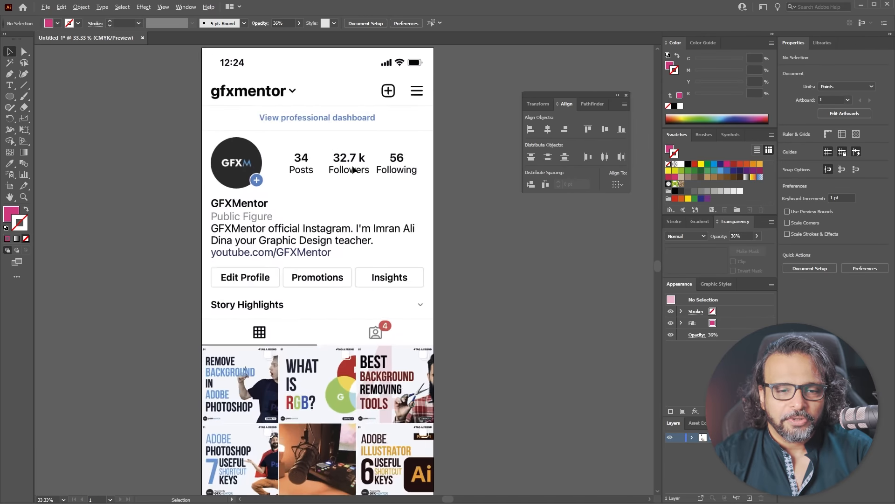
scroll(353, 169, up, 3)
scroll(353, 167, down, 4)
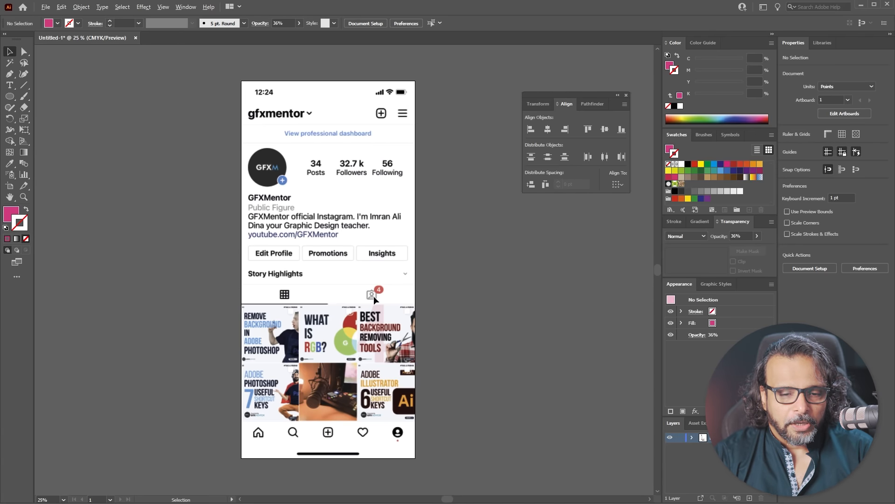
scroll(280, 327, down, 6)
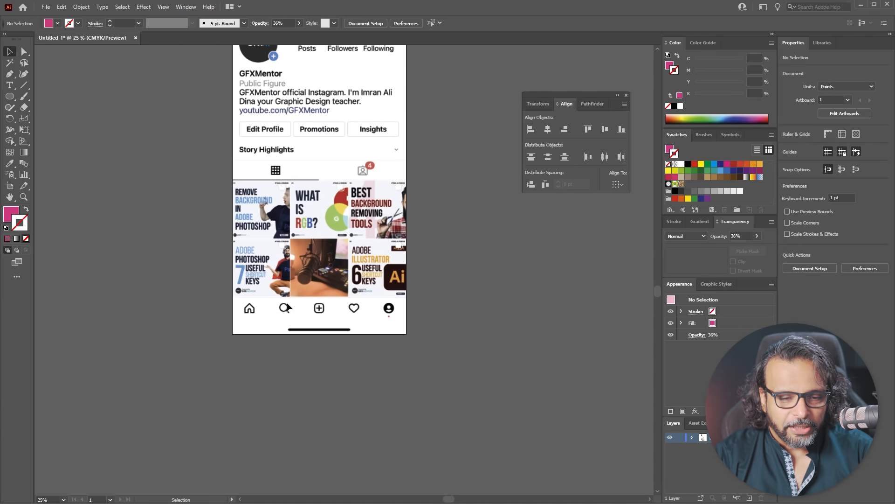
scroll(252, 323, up, 4)
drag(324, 271, 132, 254)
drag(285, 267, 324, 294)
scroll(324, 292, down, 1)
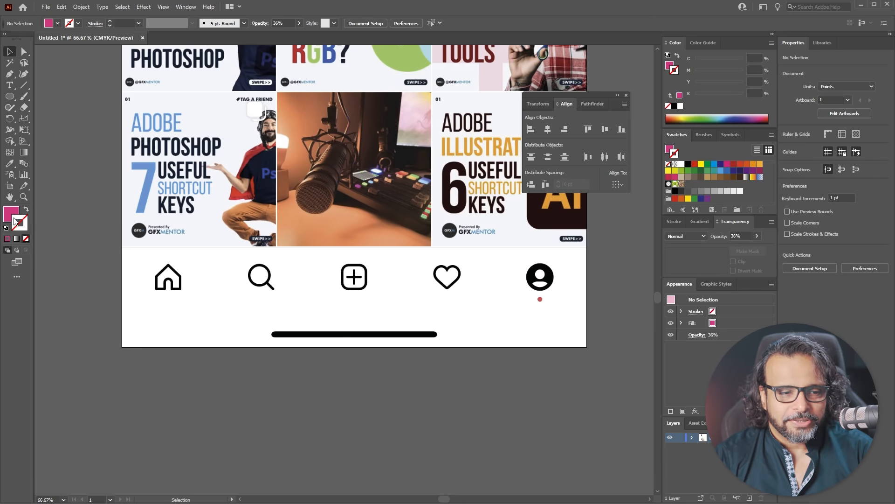
Reset the fill and stroke to their defaults and draw a new artboard about 1170 × 269 pt just below the screenshot.
key(d)
drag(277, 382, 274, 315)
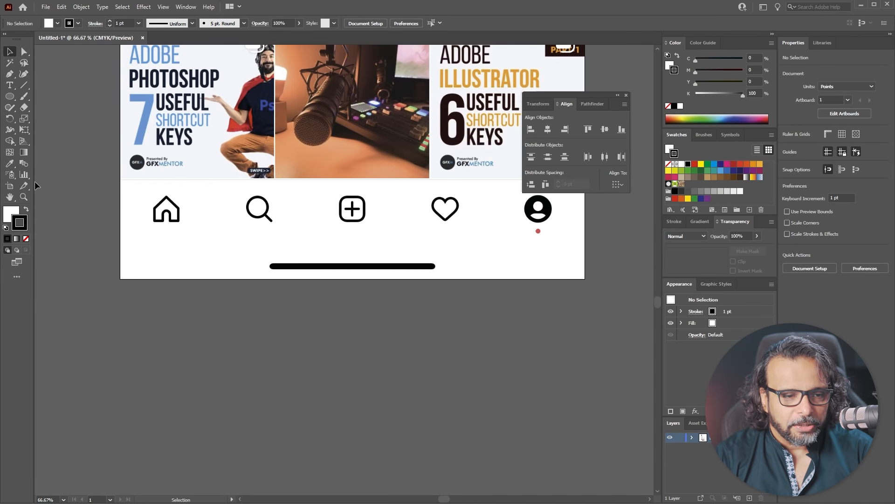
click(10, 186)
drag(120, 290, 585, 398)
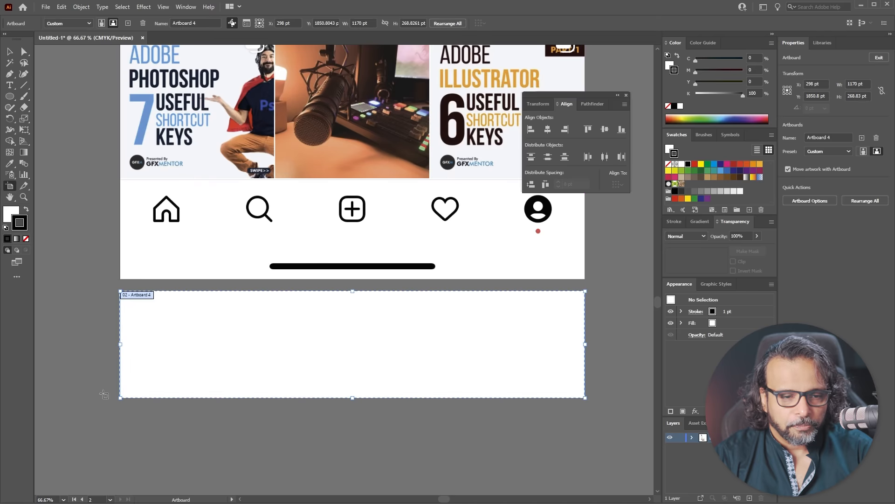
drag(10, 96, 47, 95)
scroll(163, 209, up, 4)
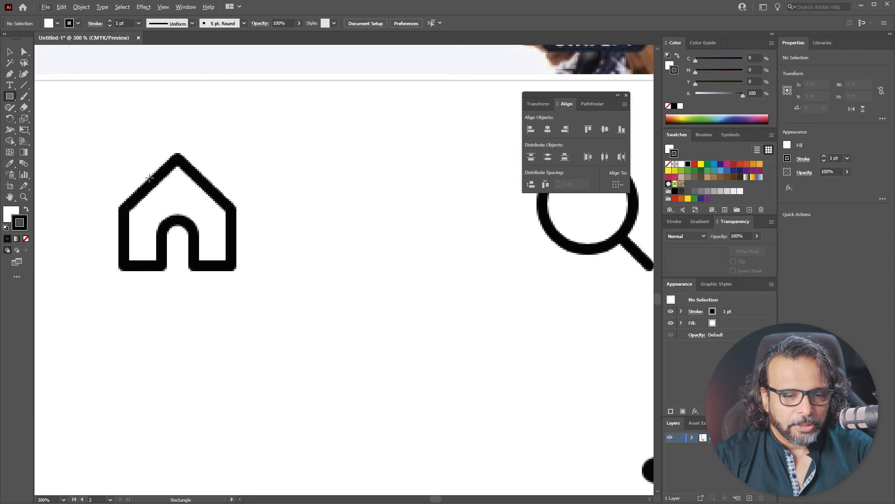
drag(121, 267, 235, 149)
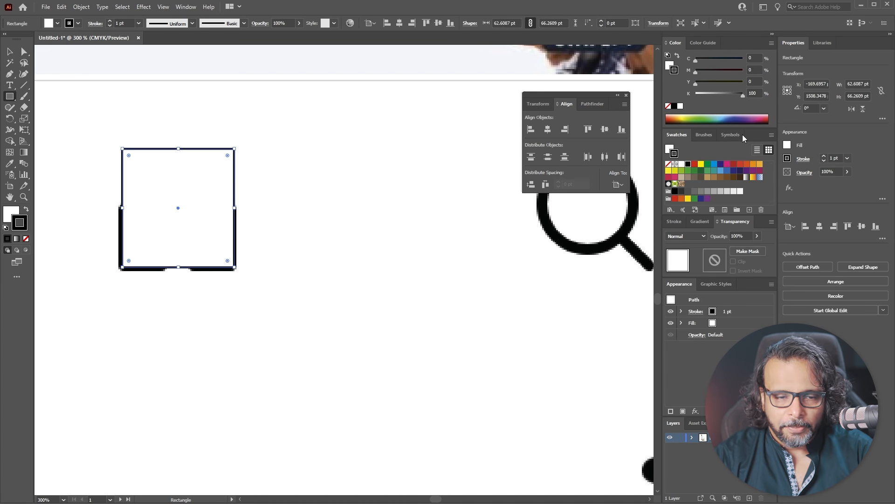
key(ctrl+z)
scroll(324, 131, down, 6)
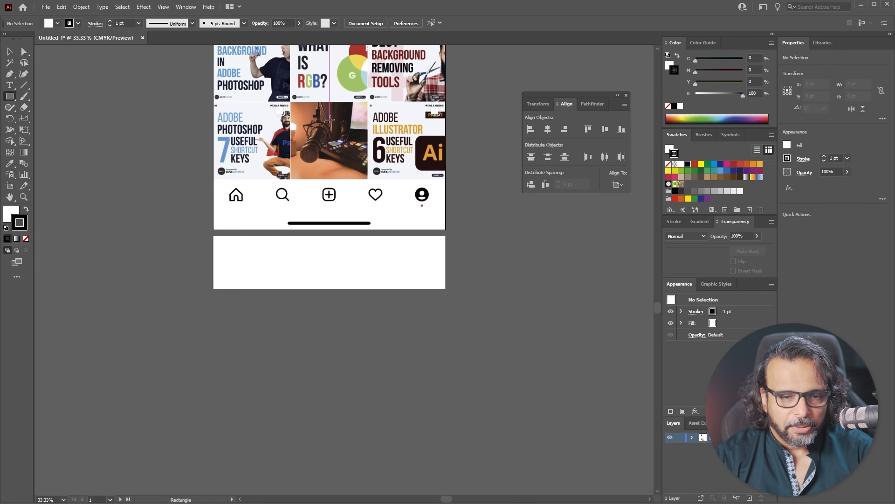
Lock the embedded Instagram screenshot image so it cannot be moved.
click(9, 51)
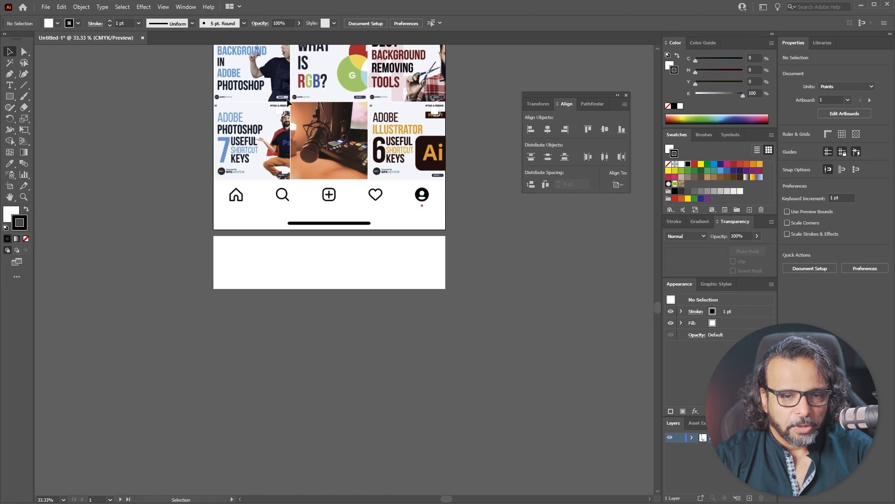
drag(288, 103, 270, 229)
click(325, 214)
key(a)
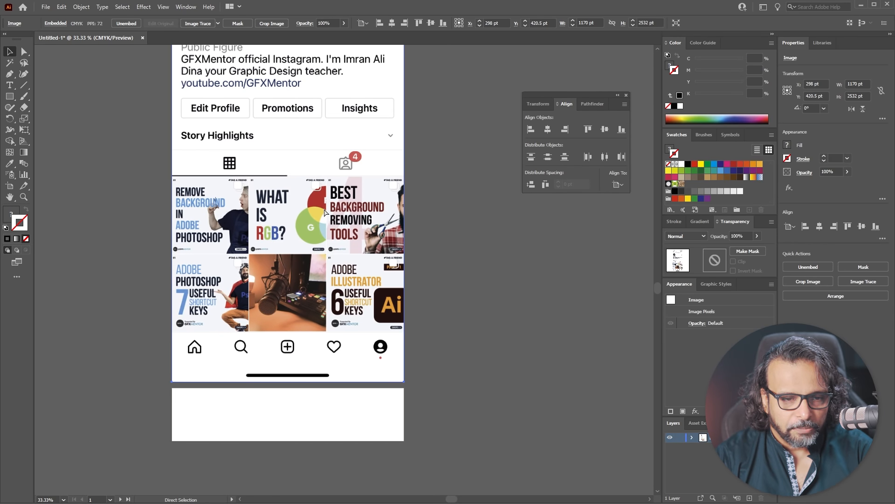
key(ctrl+2)
drag(396, 268, 442, 241)
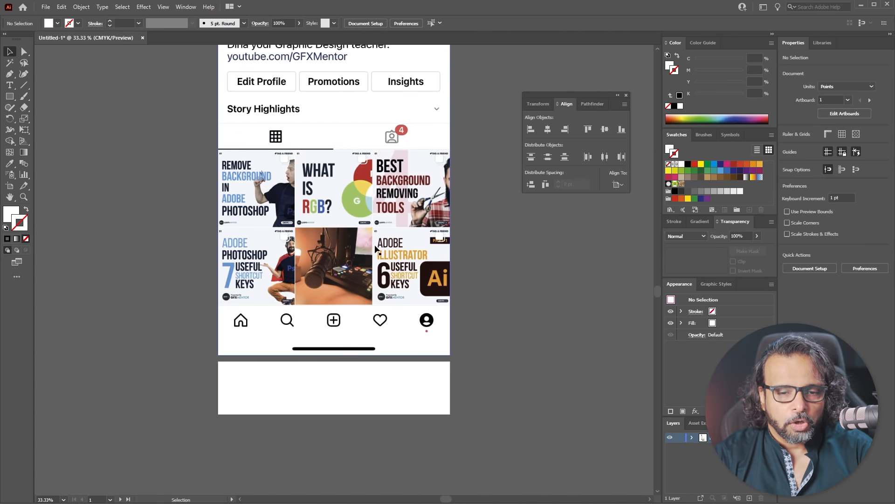
drag(333, 241, 460, 247)
key(ctrl+z)
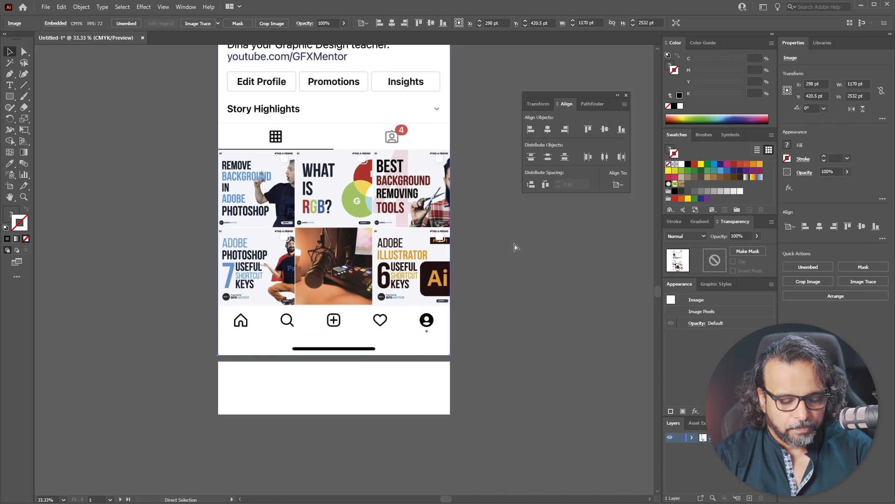
Draw a square about 63.65 pt wide over the home icon in the screenshot.
scroll(238, 372, up, 4)
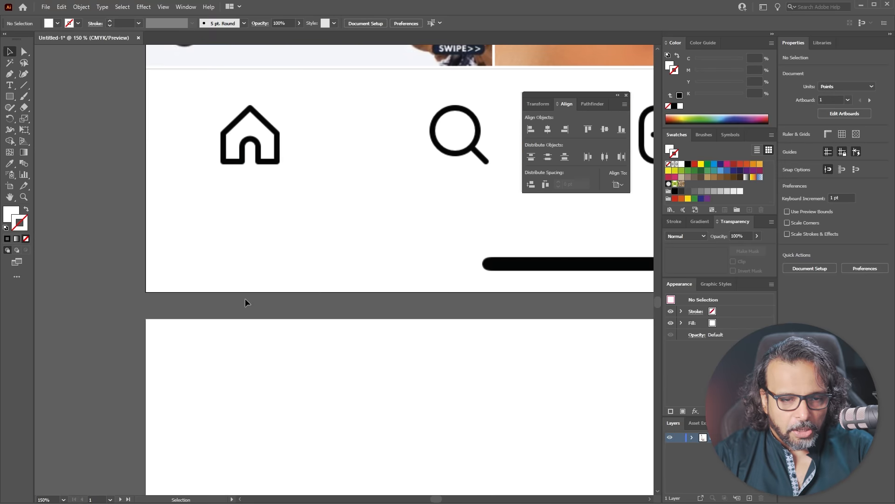
drag(276, 191, 236, 249)
scroll(189, 187, up, 2)
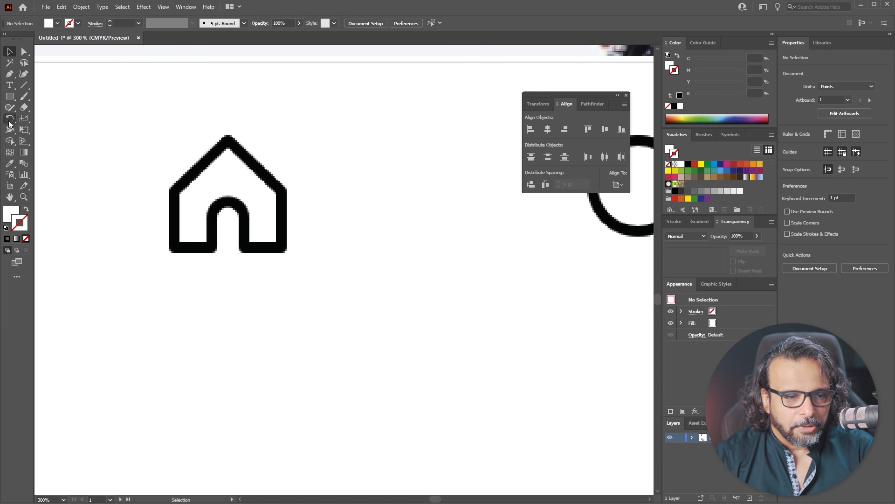
click(8, 106)
click(9, 98)
mouse_move(173, 248)
mouse_down()
mouse_move(288, 128)
mouse_move(279, 130)
mouse_move(287, 133)
mouse_up()
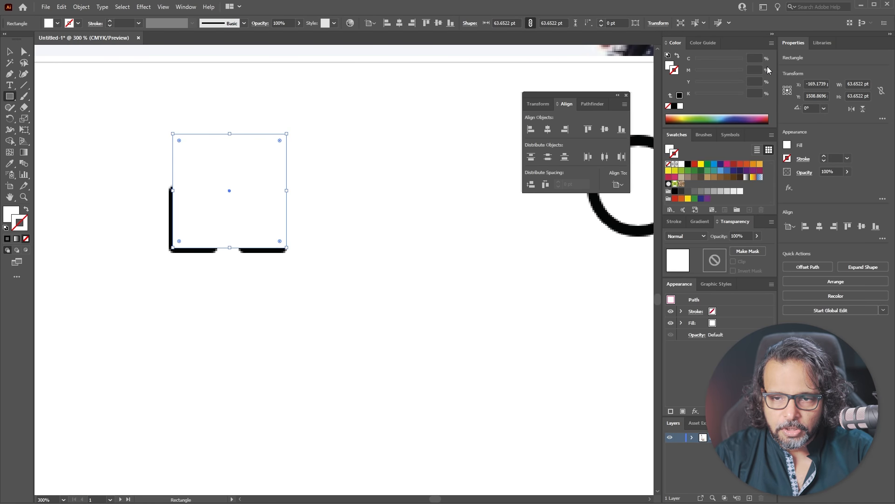
Set the square's width and height to 64 pt and reposition it exactly over the home icon.
click(868, 83)
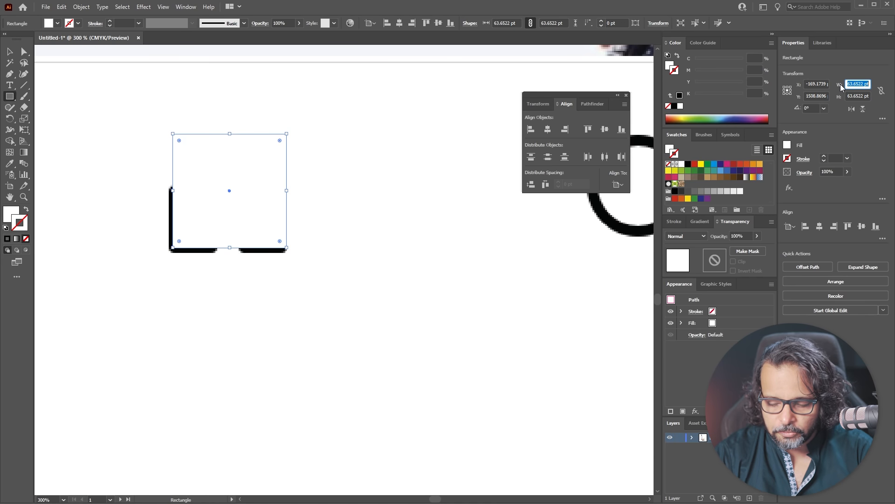
text(64)
key(Tab)
click(841, 88)
click(10, 51)
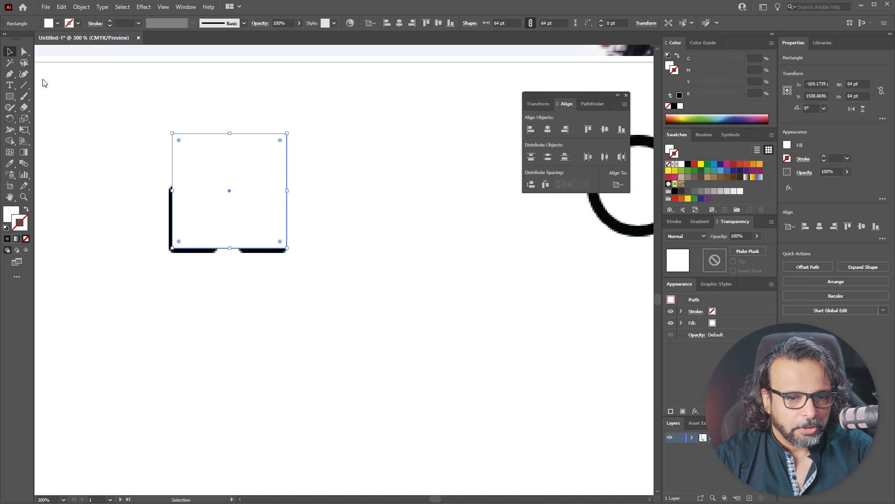
click(303, 242)
drag(224, 195, 221, 198)
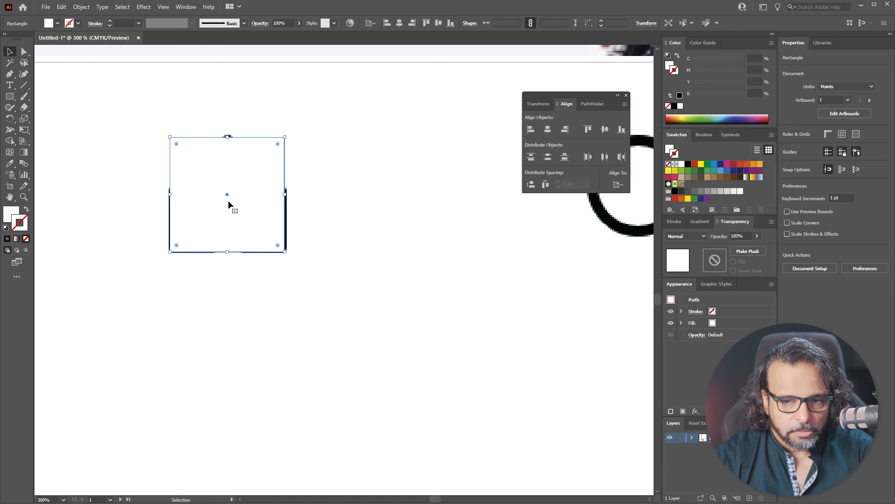
Fill the square with magenta-pink (M 95, Y 20), remove its stroke and set its opacity to about 48%.
click(676, 177)
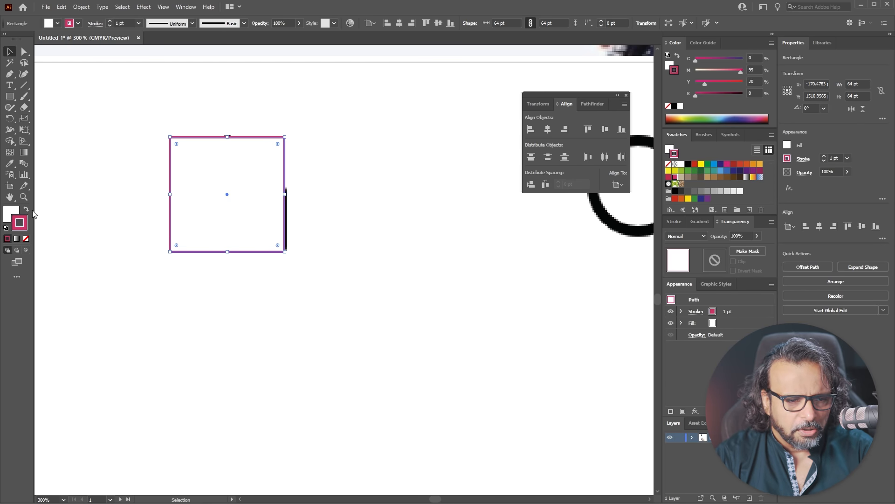
click(27, 210)
click(26, 238)
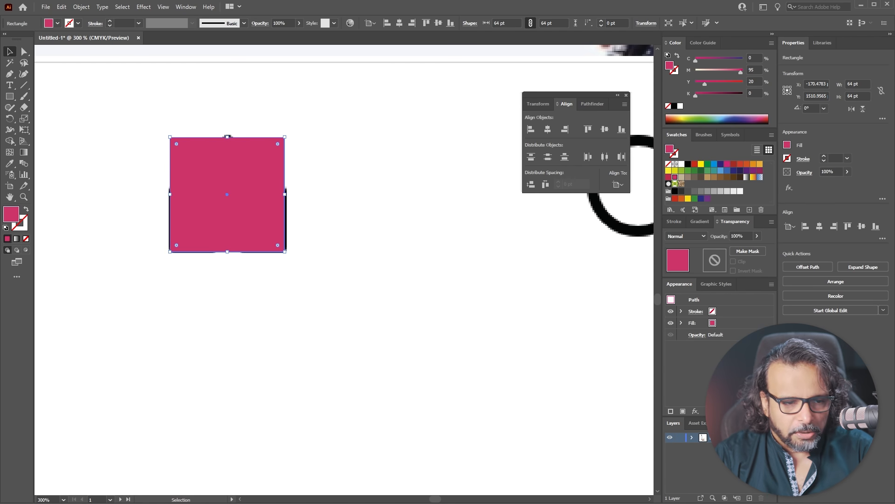
click(757, 236)
drag(758, 247, 729, 245)
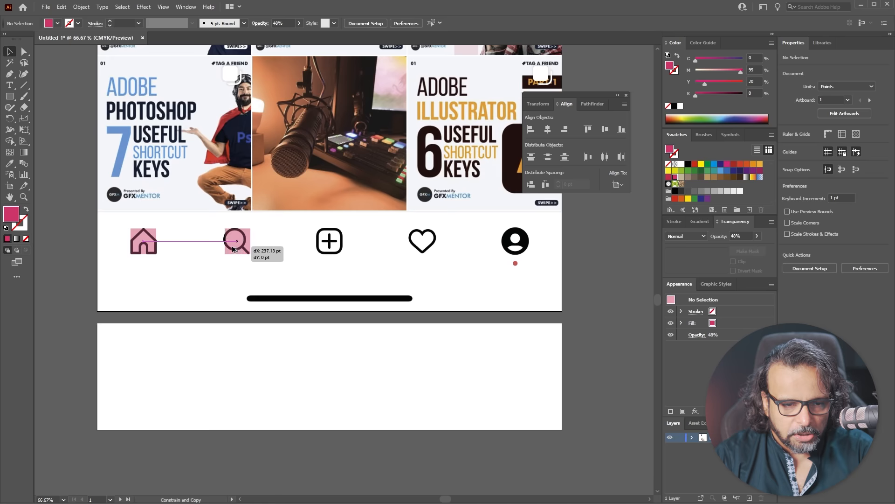
drag(231, 249, 232, 246)
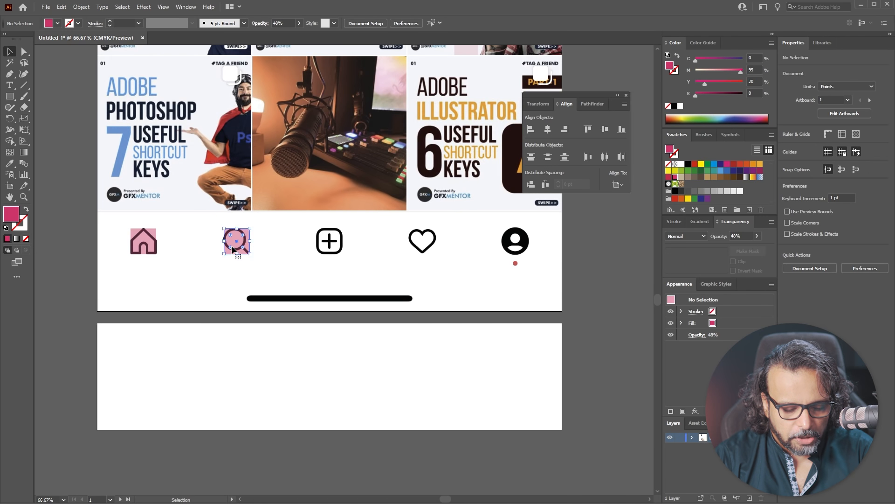
key(ctrl+d)
key(ctrl+z)
key(ctrl+z)
Copy the square at equal spacing over the search, plus, heart and profile icons, and move all five squares down onto the empty artboard.
drag(156, 242, 236, 243)
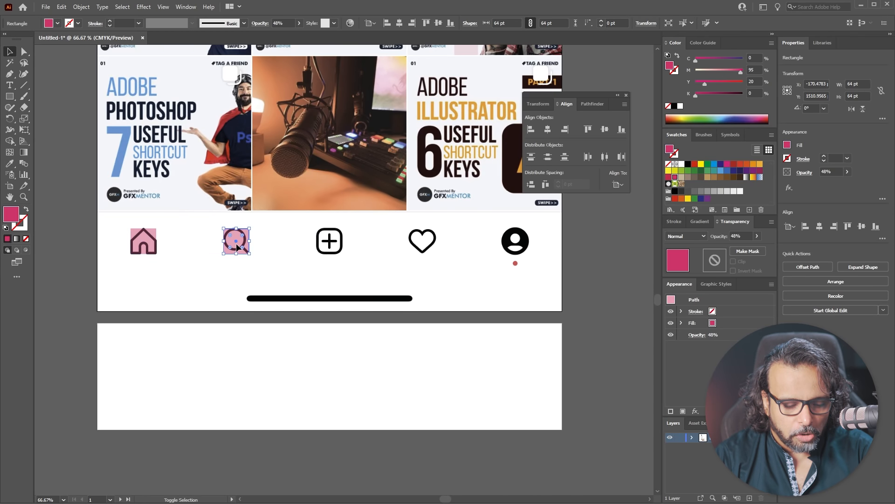
key(ctrl+d)
key(ctrl+d)
key(ctrl+d)
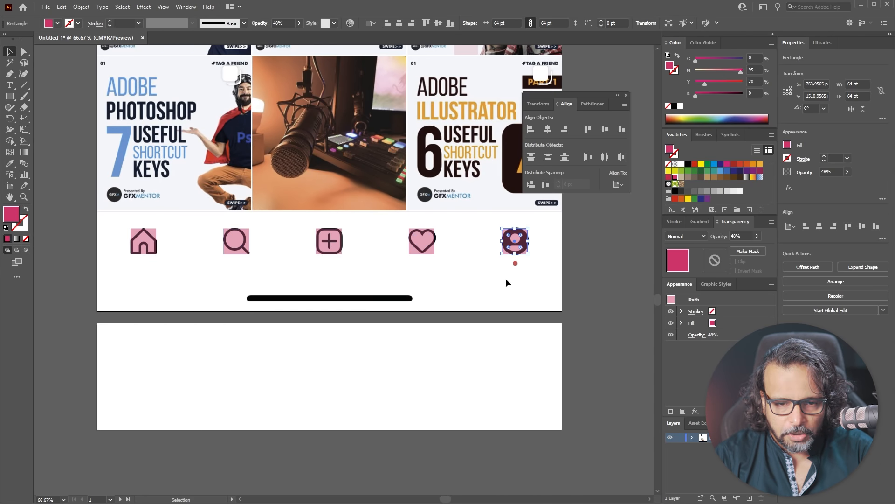
drag(572, 221, 153, 264)
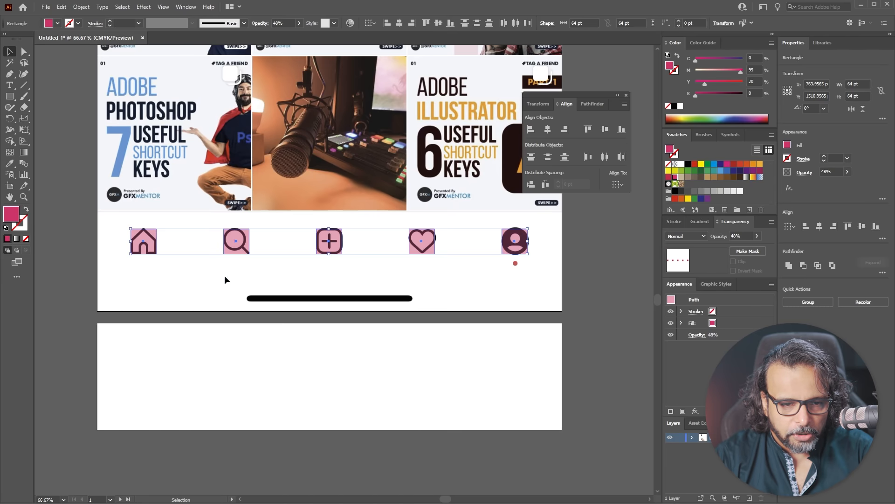
drag(233, 237, 229, 365)
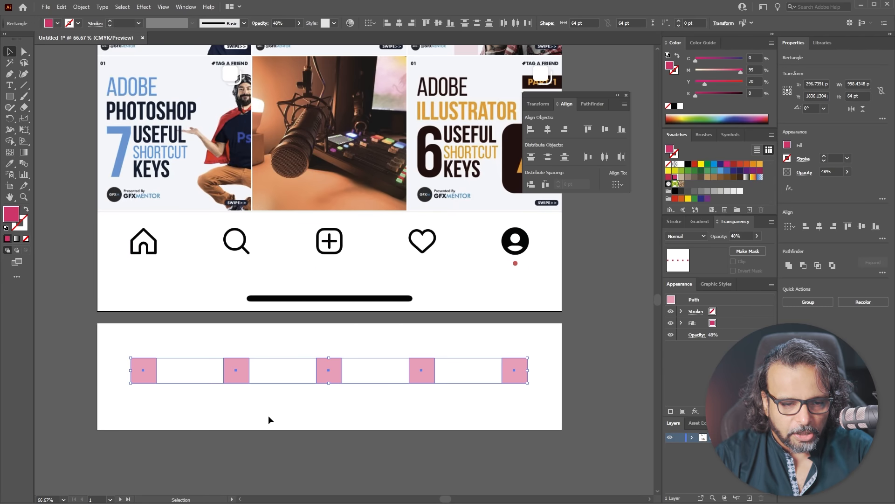
scroll(230, 400, up, 2)
drag(170, 410, 344, 374)
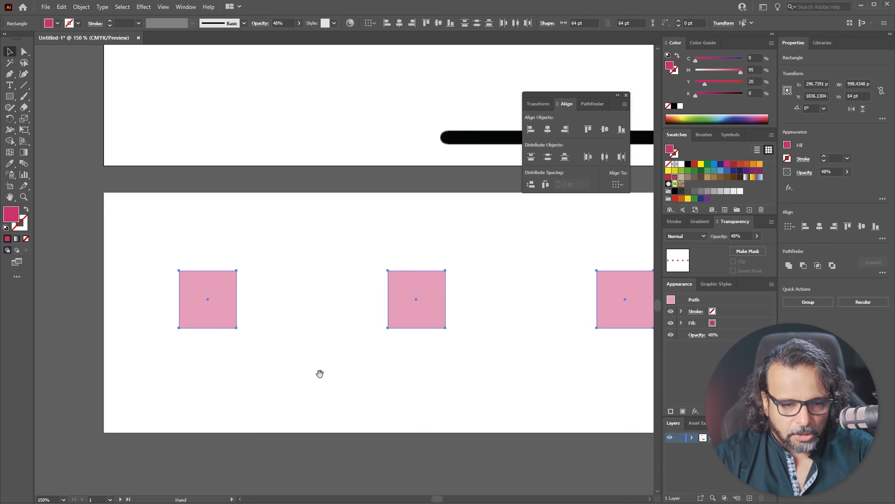
click(10, 188)
scroll(138, 251, down, 2)
scroll(138, 251, down, 3)
drag(110, 269, 449, 379)
key(Delete)
key(v)
Convert the five pink squares on the lower artboard into guides and unlock the guides.
drag(202, 200, 186, 300)
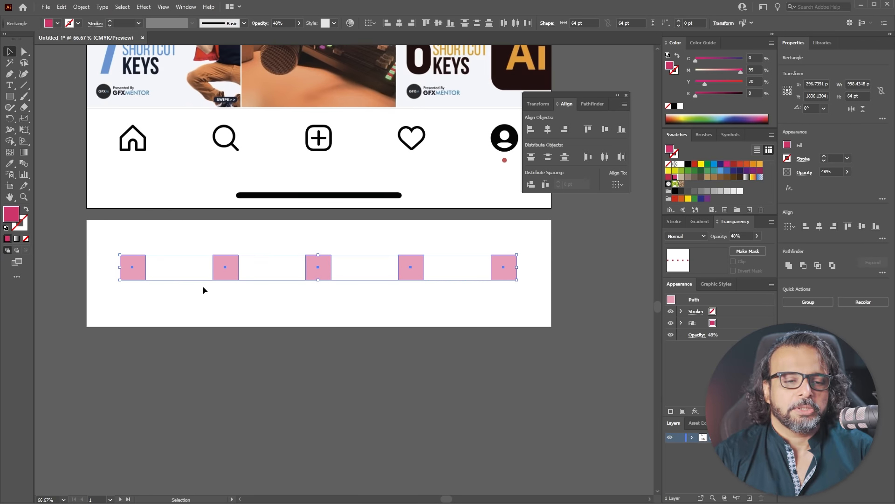
right_click(232, 267)
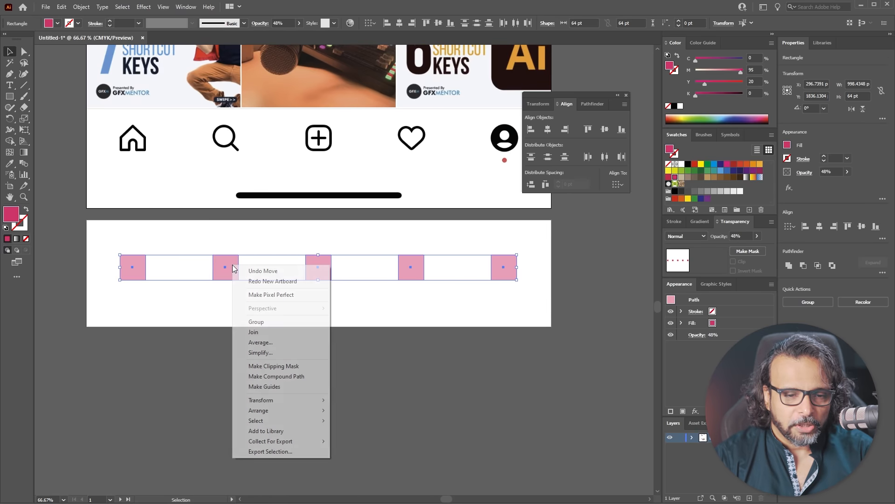
click(261, 386)
right_click(270, 255)
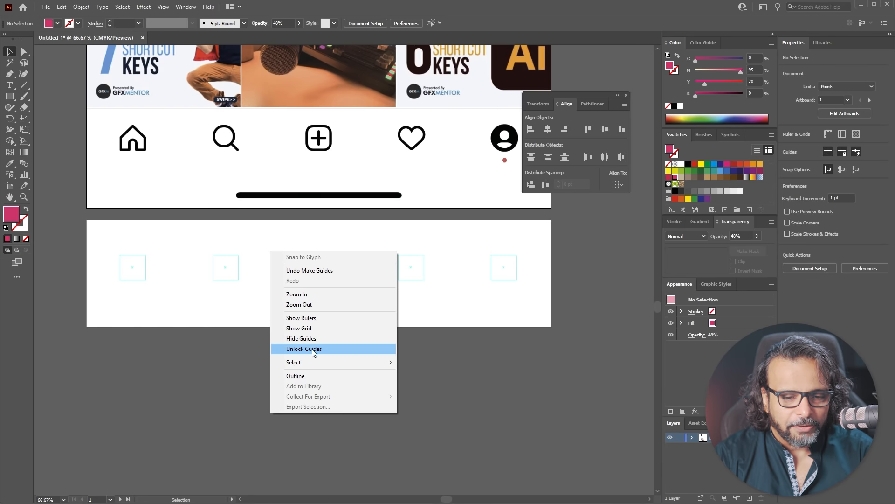
click(253, 294)
right_click(256, 254)
click(327, 350)
drag(104, 246, 504, 302)
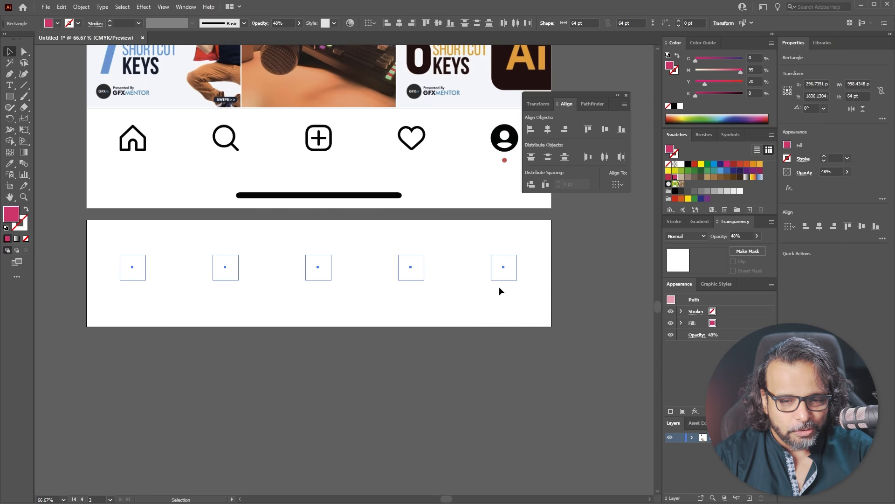
click(499, 287)
drag(425, 279, 427, 273)
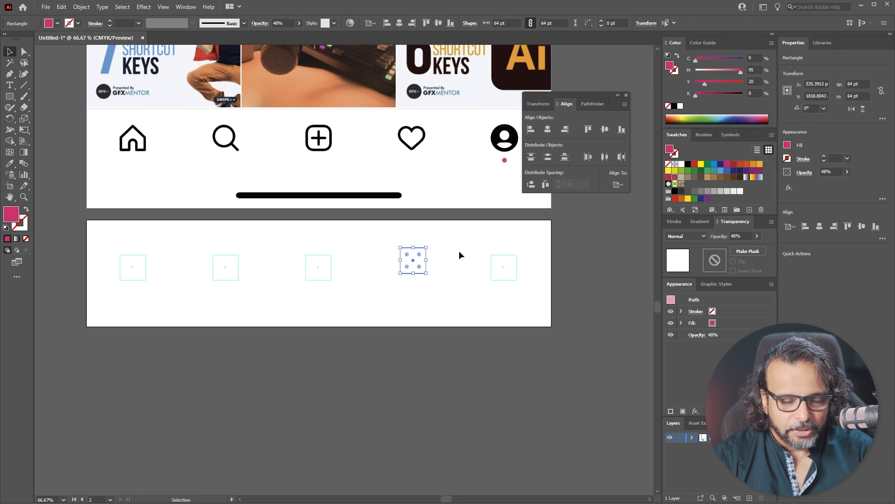
key(ctrl+z)
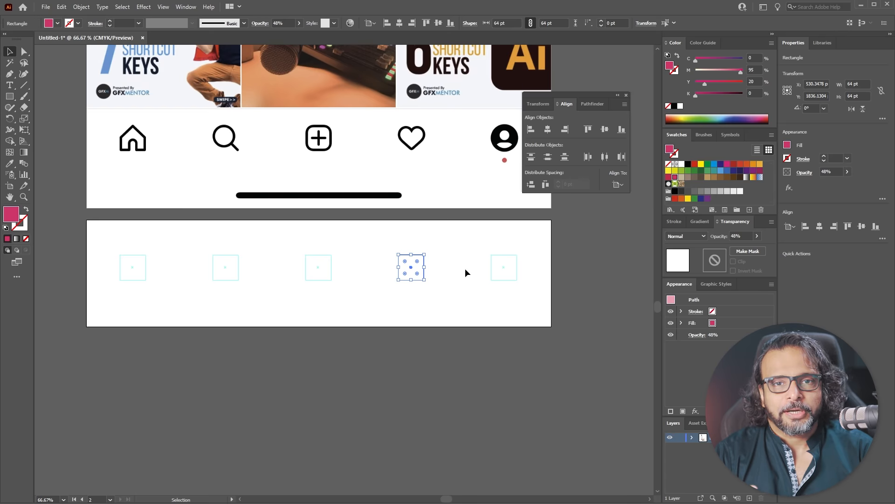
click(399, 318)
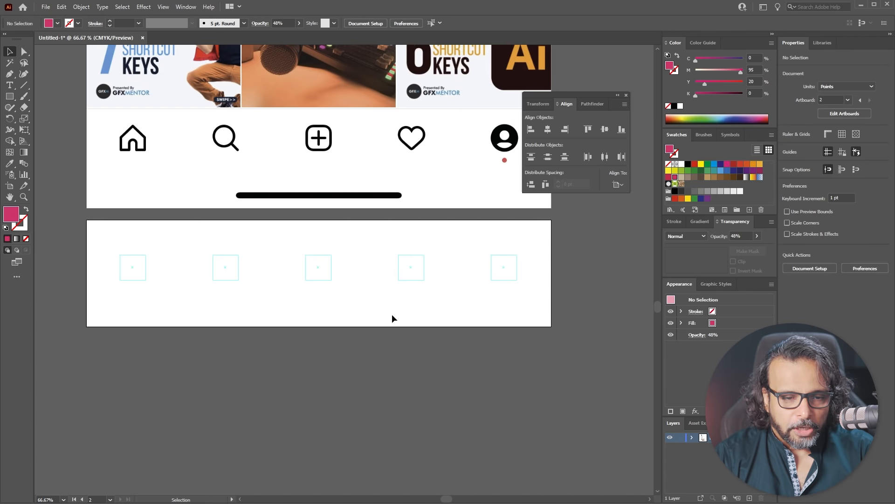
Lock the guides, unlock them again, and select the search icon's square guide.
right_click(186, 258)
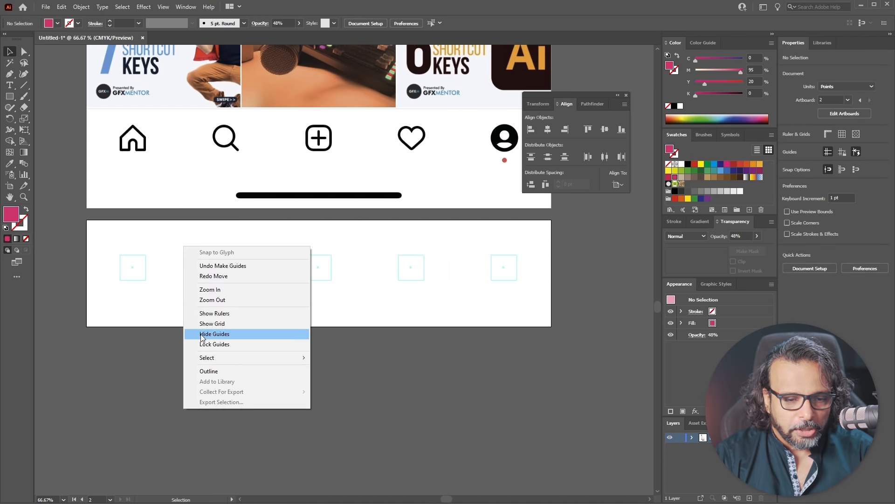
click(214, 344)
right_click(183, 260)
click(216, 351)
drag(194, 246, 239, 314)
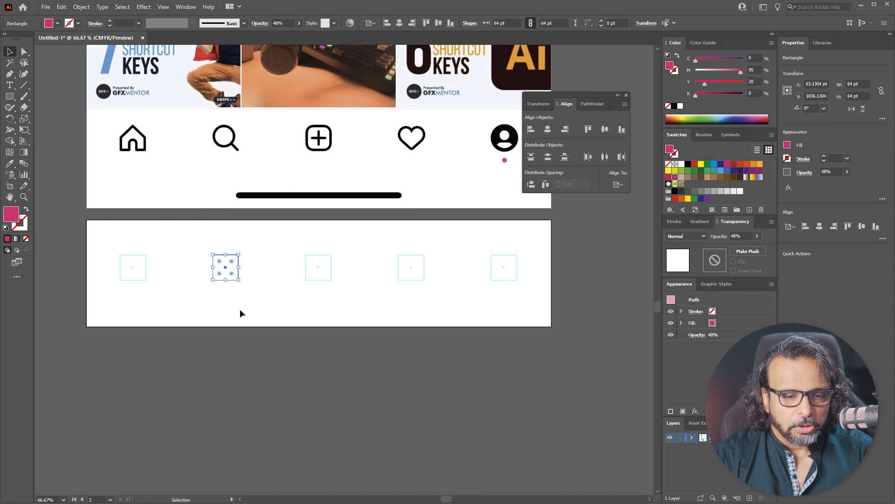
click(234, 290)
drag(191, 236, 258, 296)
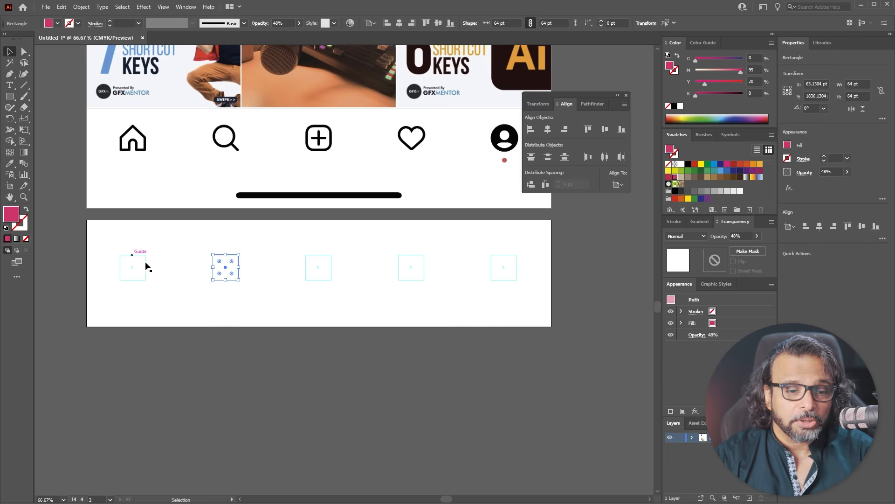
Deselect the square guide and lock all guides on the artboard.
click(182, 274)
right_click(179, 264)
click(209, 362)
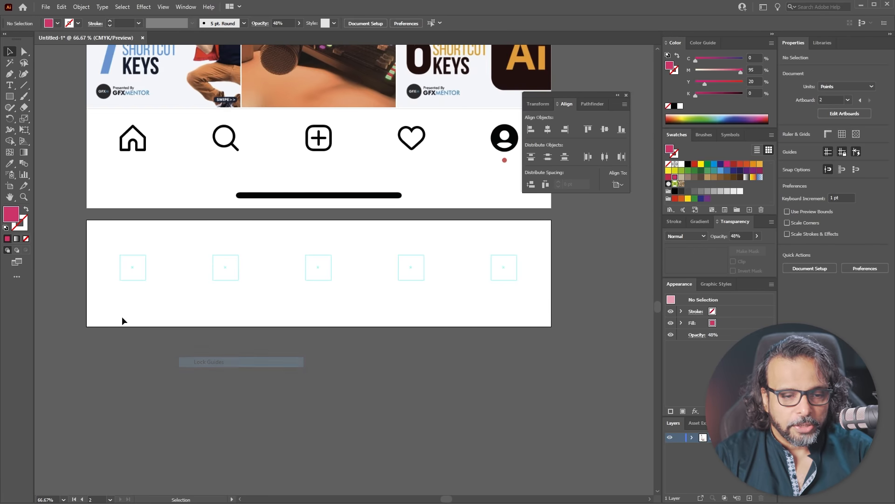
Draw a 64 pt magenta-pink square exactly filling the first square guide below the home icon.
scroll(93, 270, up, 1)
scroll(110, 268, down, 1)
scroll(129, 137, up, 2)
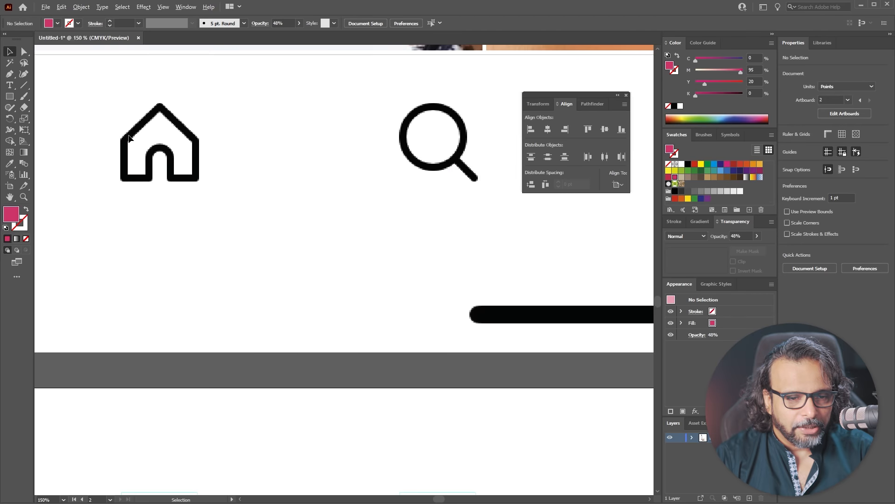
scroll(129, 136, up, 1)
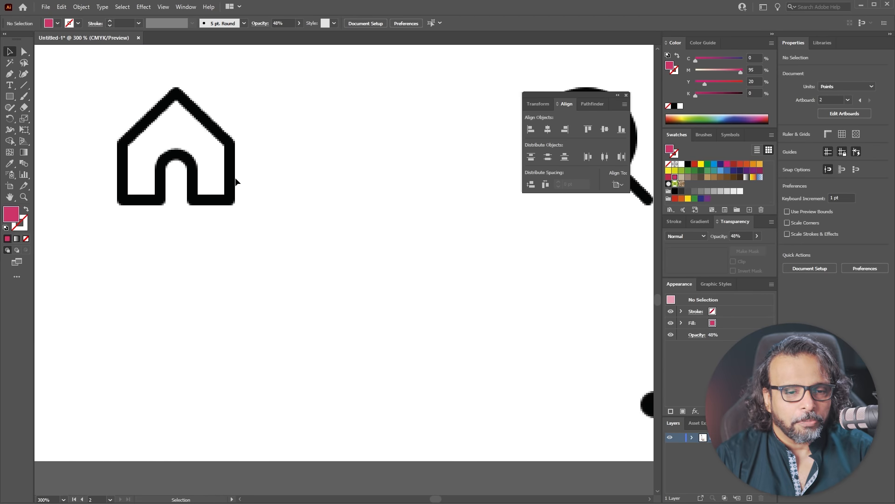
scroll(182, 133, down, 4)
scroll(193, 338, up, 4)
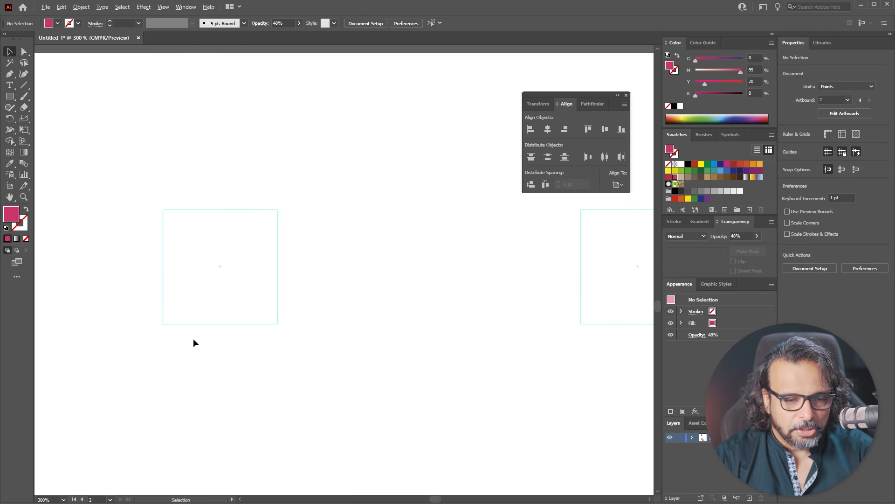
click(9, 96)
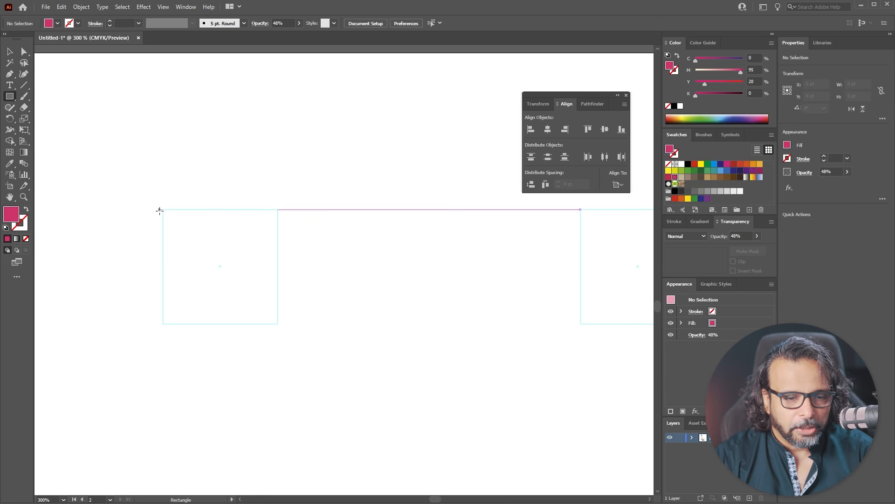
drag(163, 210, 277, 324)
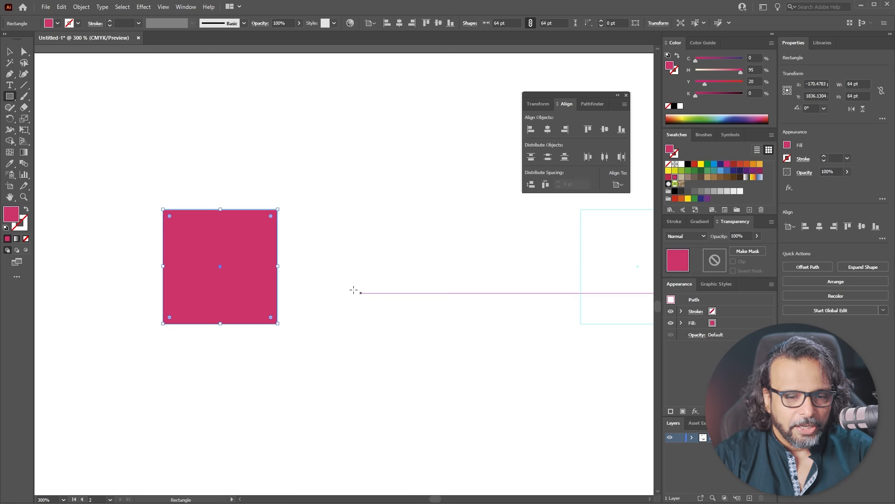
click(10, 52)
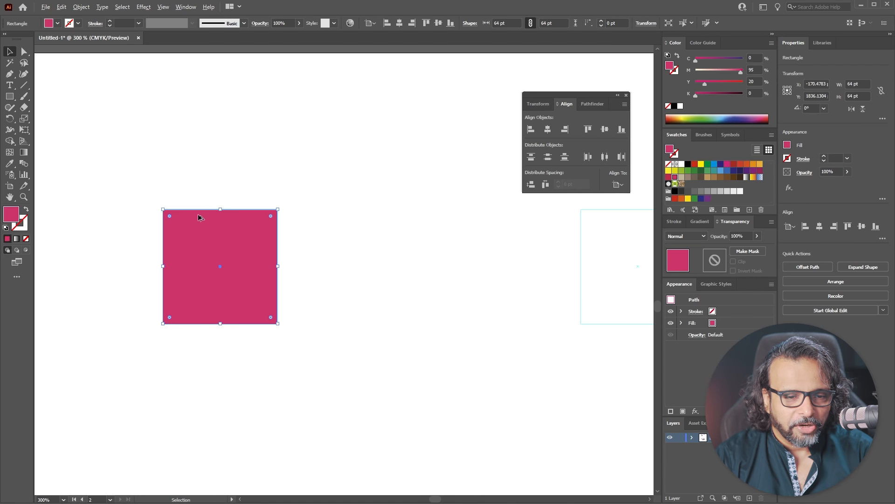
Add an anchor point at the midpoint of the pink square's top edge with the Pen tool.
scroll(200, 216, up, 3)
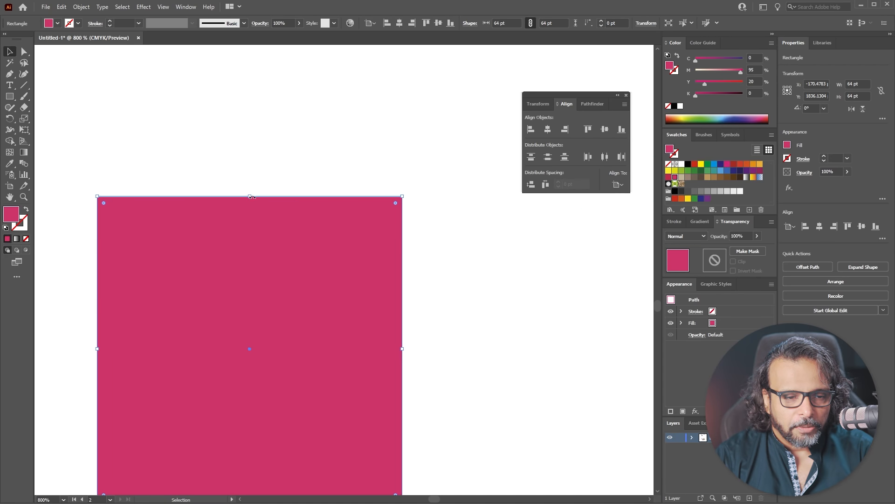
click(300, 154)
click(282, 216)
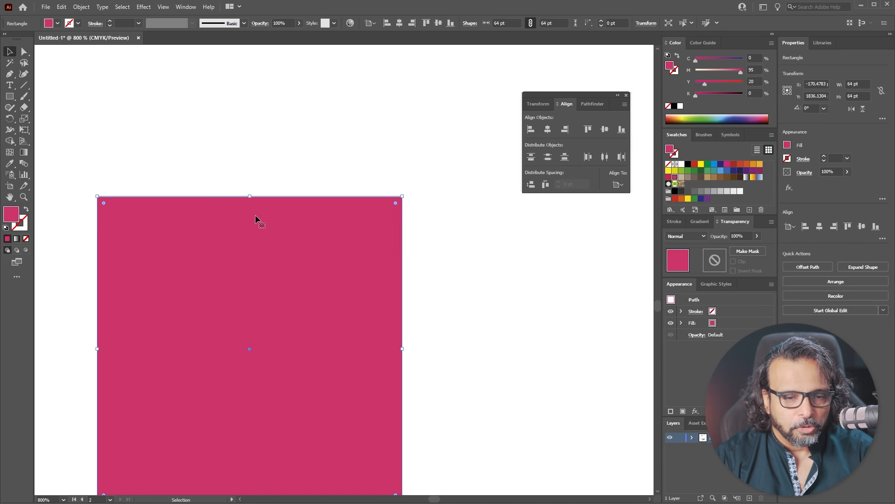
click(9, 73)
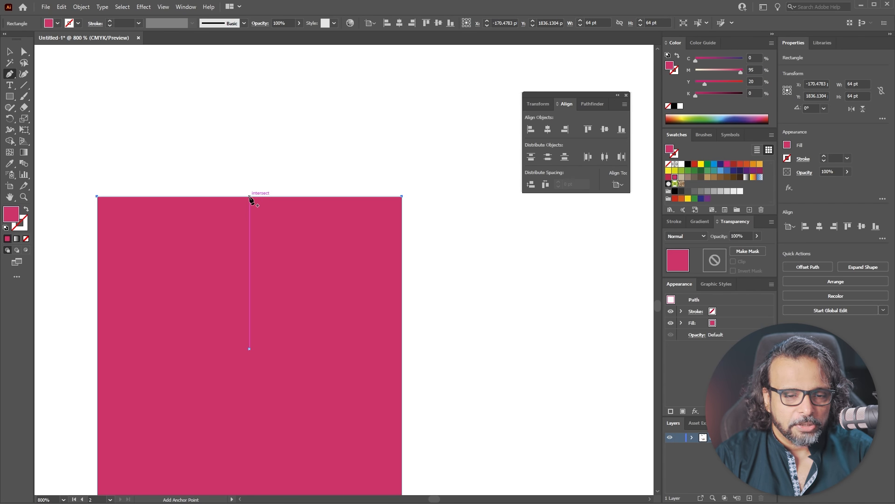
click(163, 7)
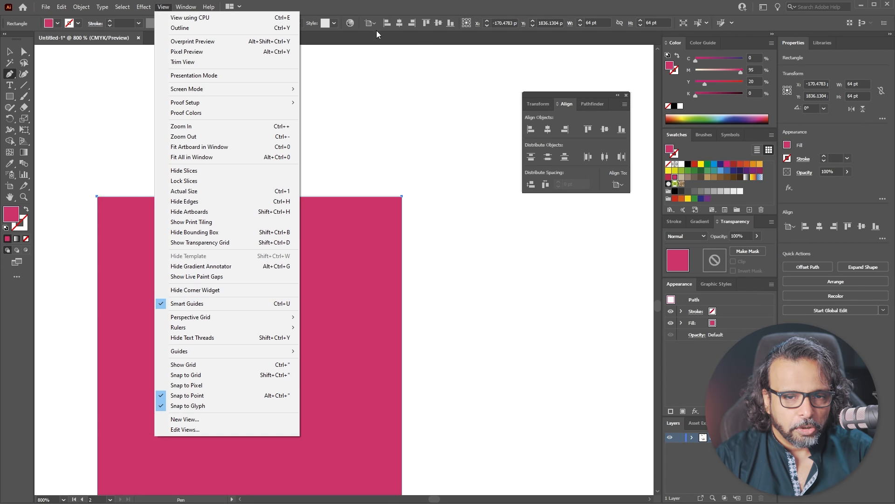
click(376, 6)
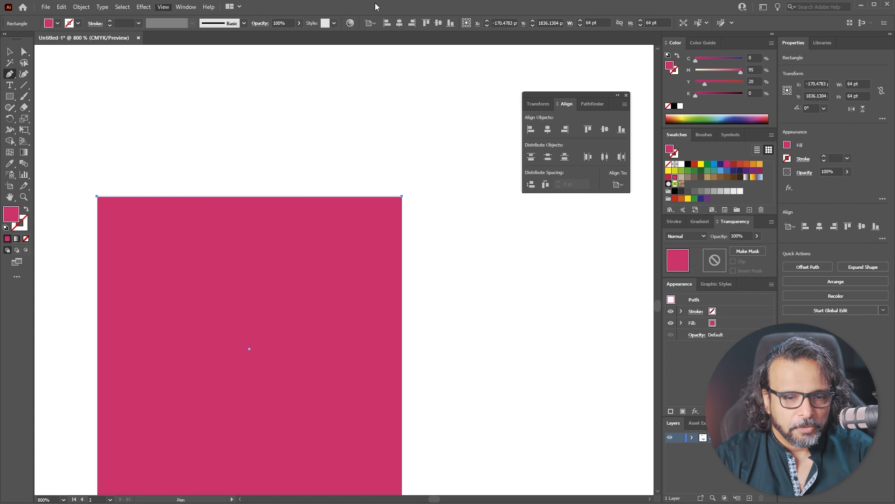
click(248, 196)
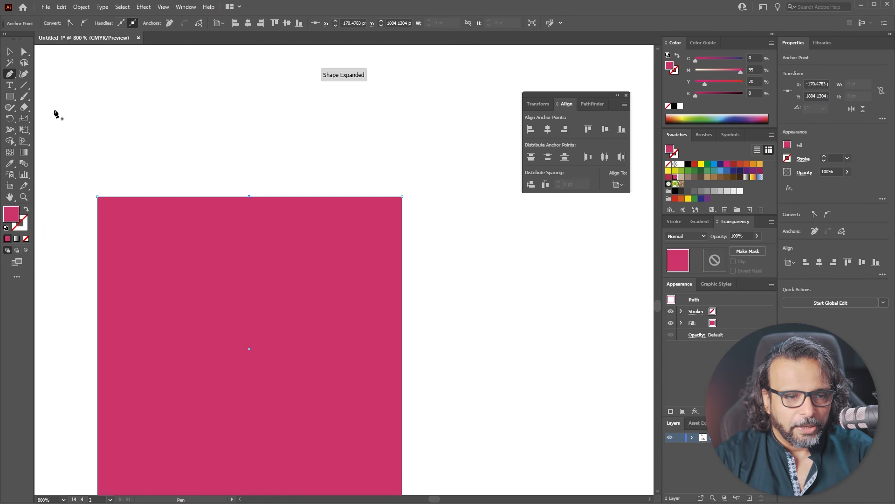
Move the square's two upper corner anchors straight down to its mid-height to form a pitched roof.
click(23, 52)
click(205, 234)
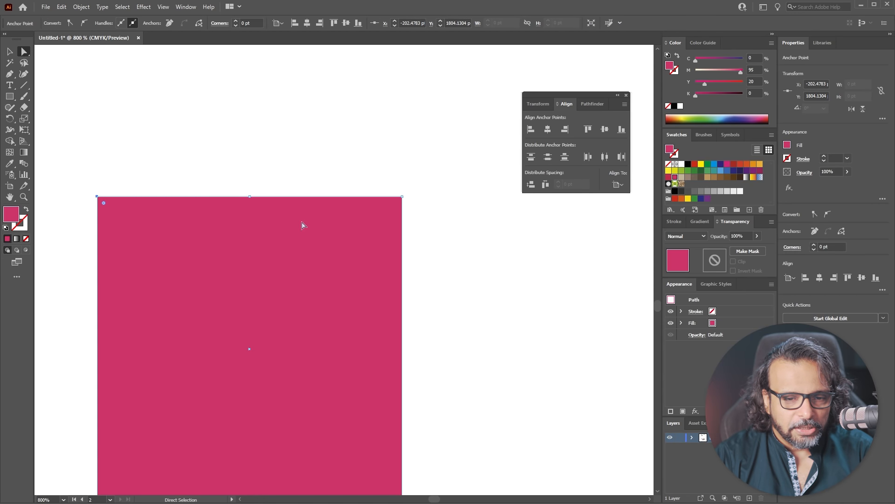
click(402, 196)
drag(402, 196, 398, 348)
Draw a door rectangle about 24 × 44 pt extending below the house's base and fill it orange-yellow (M 35, Y 85).
drag(451, 405, 460, 275)
click(13, 96)
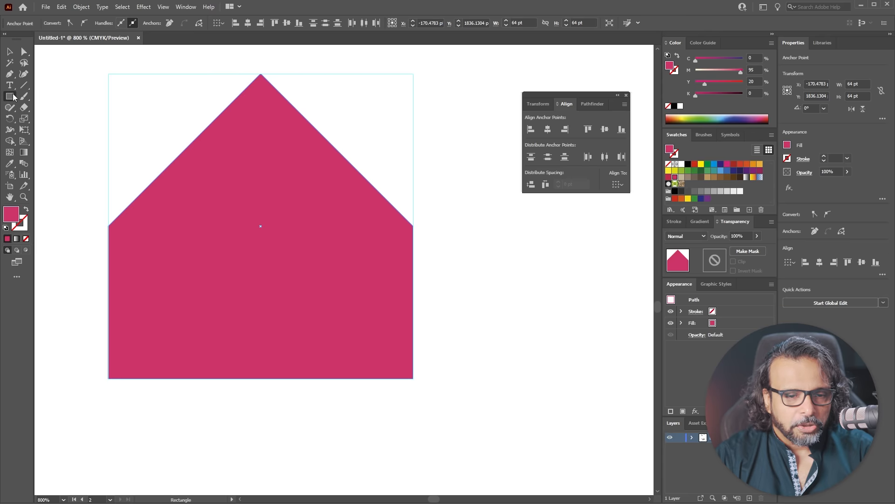
drag(201, 189, 313, 395)
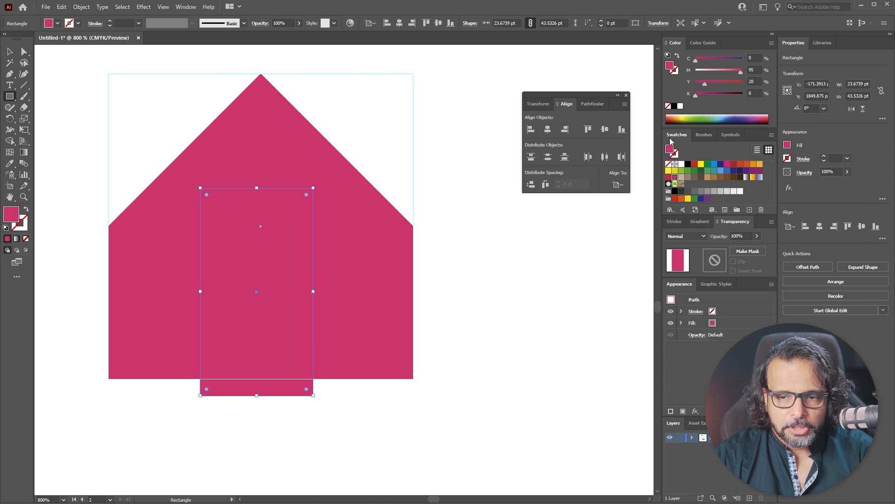
click(760, 165)
Fully round the orange rectangle's corners and lower it so its top sits just below the house's centre.
click(24, 52)
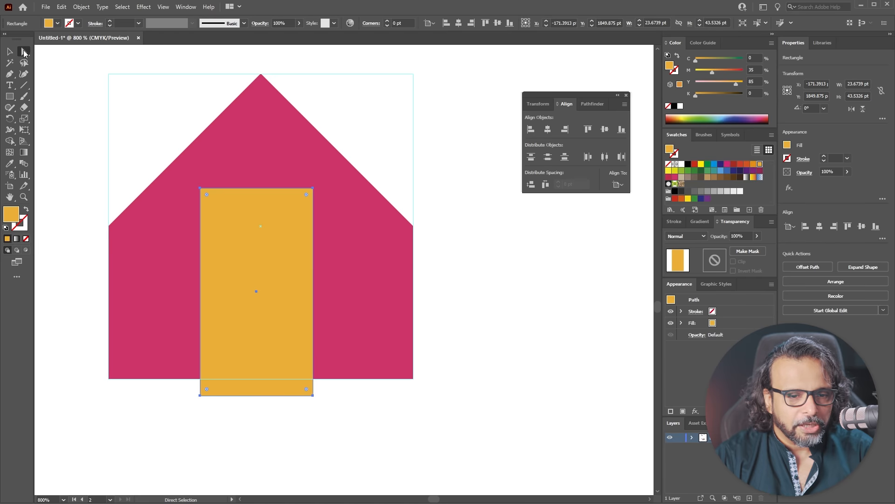
drag(207, 196, 295, 286)
key(v)
drag(135, 137, 298, 343)
Centre the orange door shape horizontally on the house, using the house as the key object.
drag(146, 125, 341, 380)
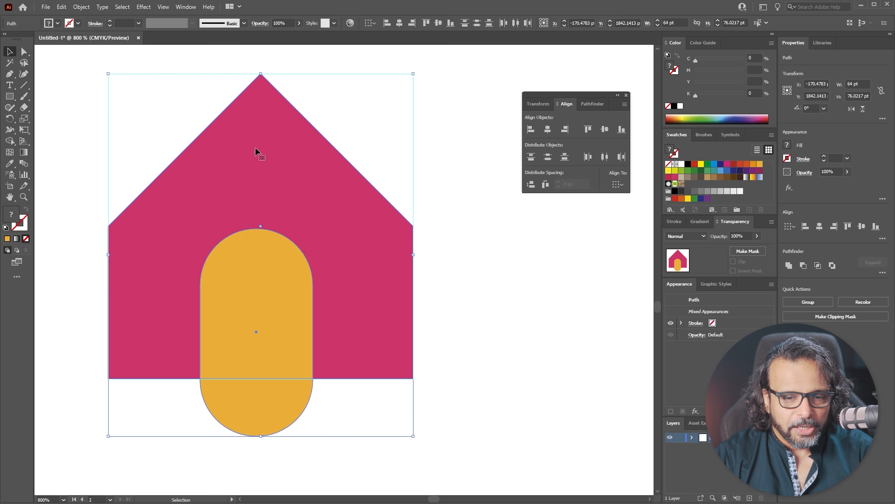
click(548, 129)
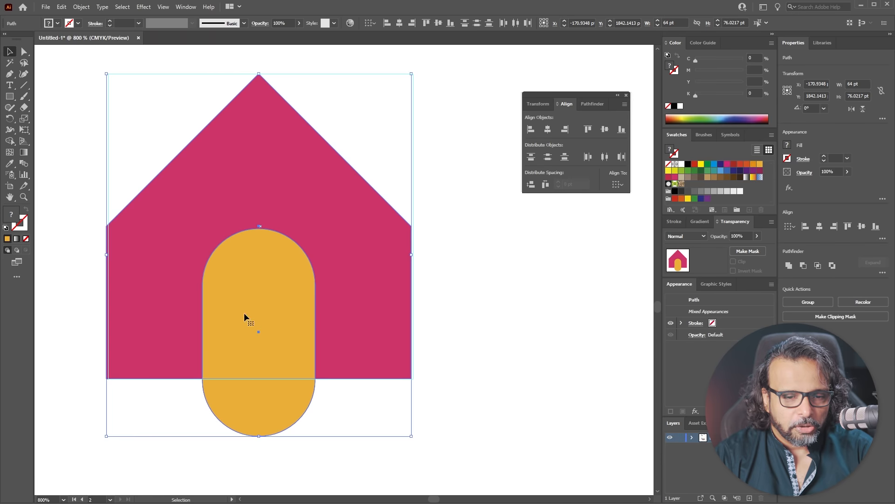
key(ctrl+z)
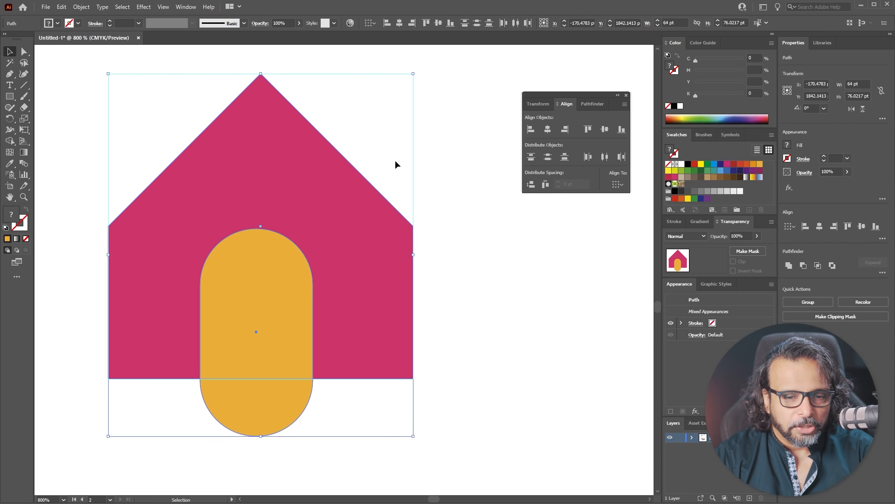
click(251, 169)
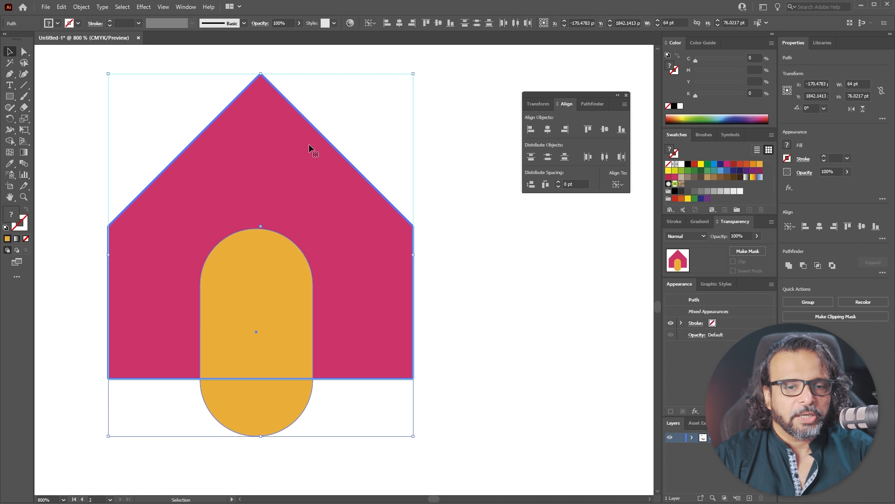
click(548, 131)
click(464, 410)
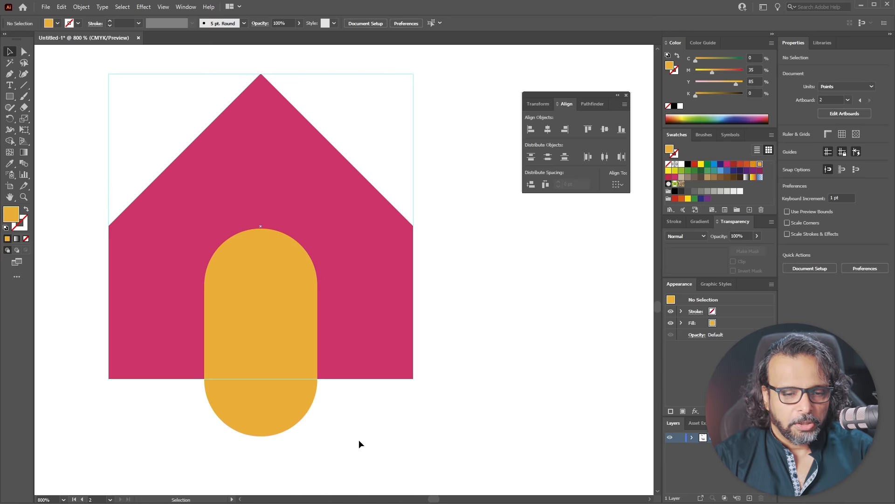
Subtract the orange door shape from the house with Minus Front, and undo the subtraction.
drag(358, 440, 191, 251)
click(598, 104)
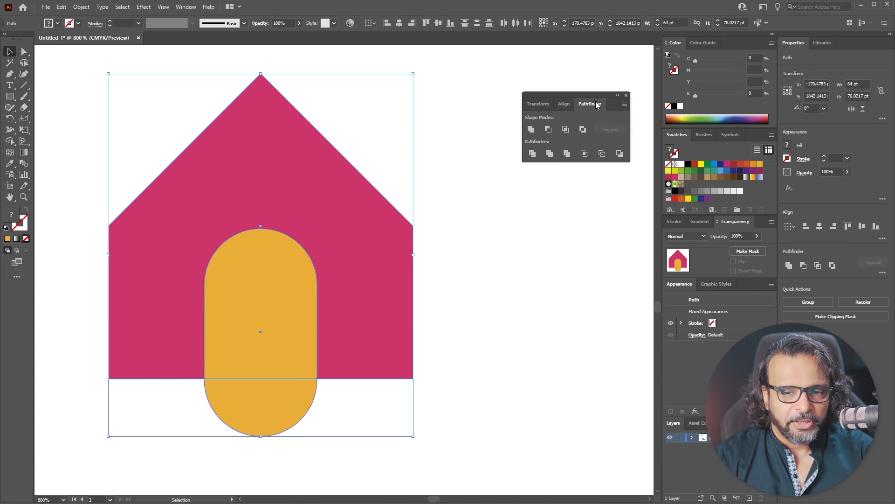
drag(556, 96, 487, 125)
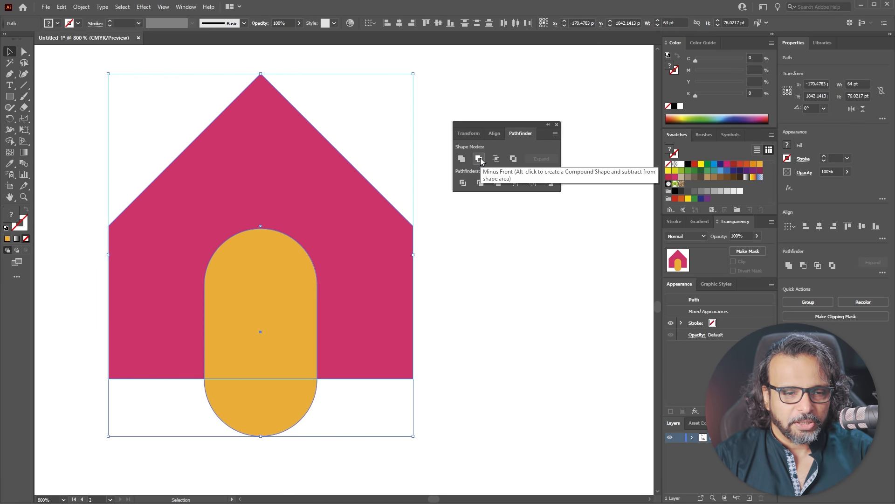
click(480, 160)
key(ctrl+z)
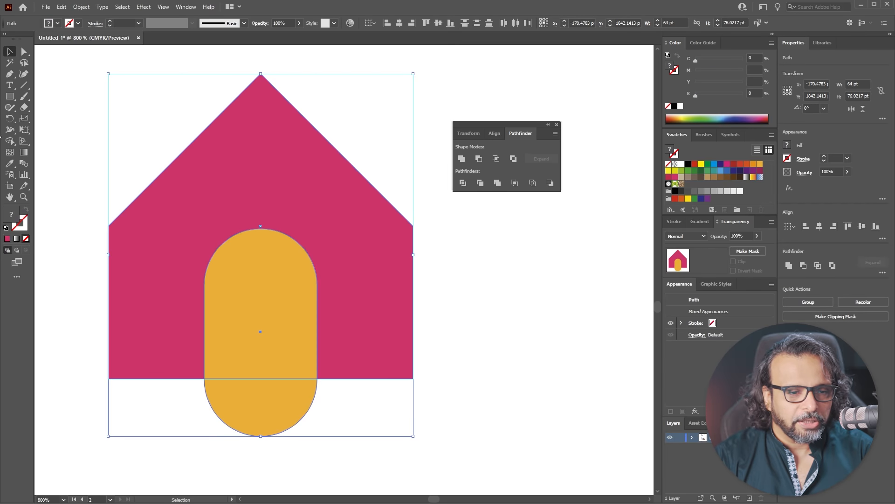
Cut the door shape and its overhang out of the house with the Shape Builder tool.
click(10, 141)
drag(265, 423, 259, 312)
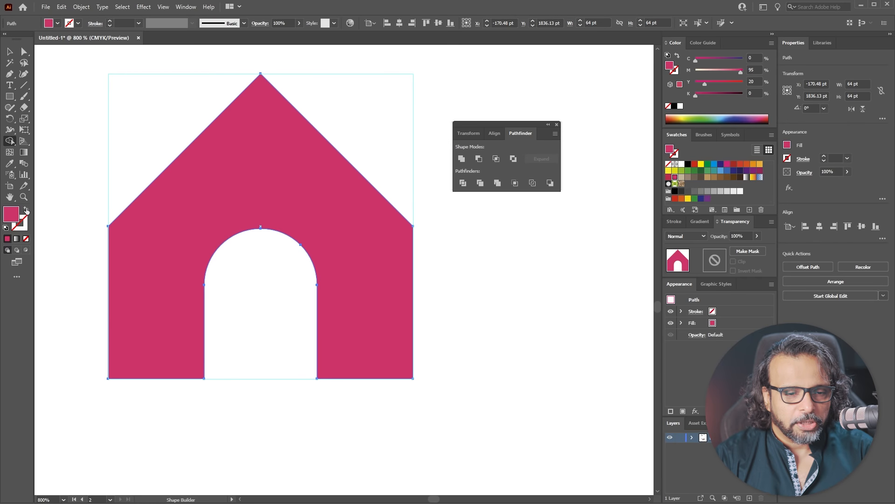
click(9, 51)
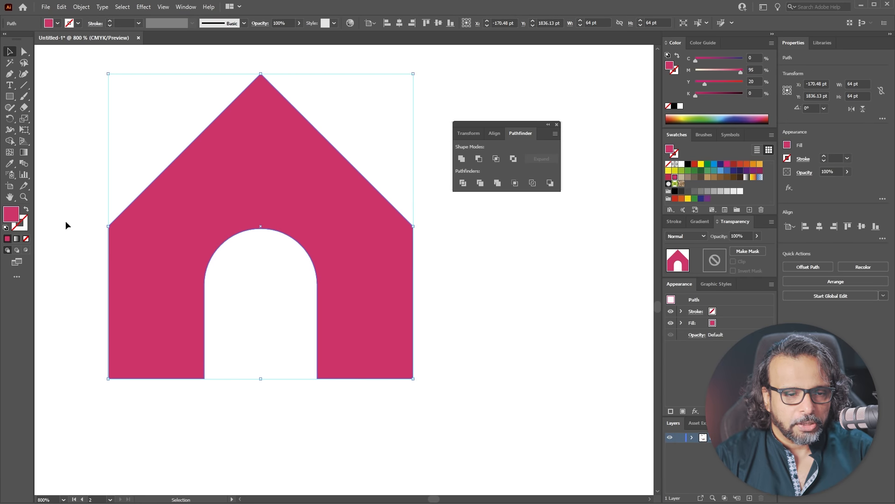
Swap the house's pink fill to its stroke, leaving no fill, and set the stroke weight to 4 pt.
click(27, 211)
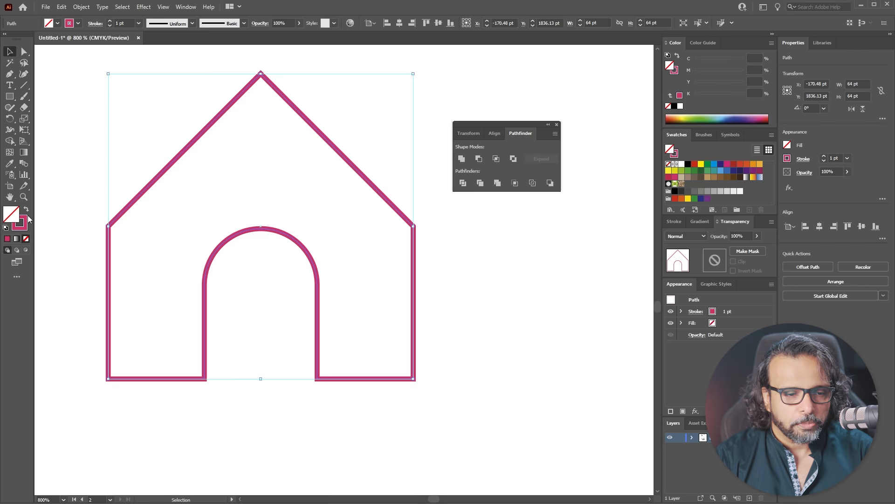
click(138, 23)
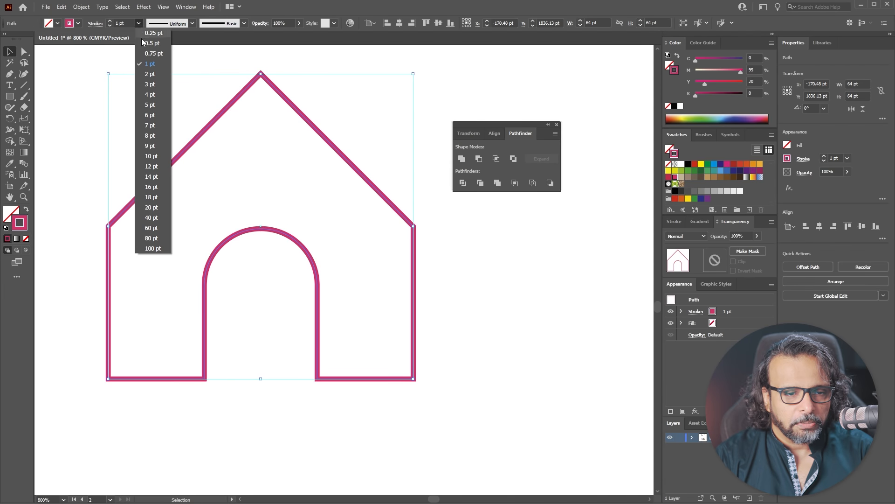
click(151, 95)
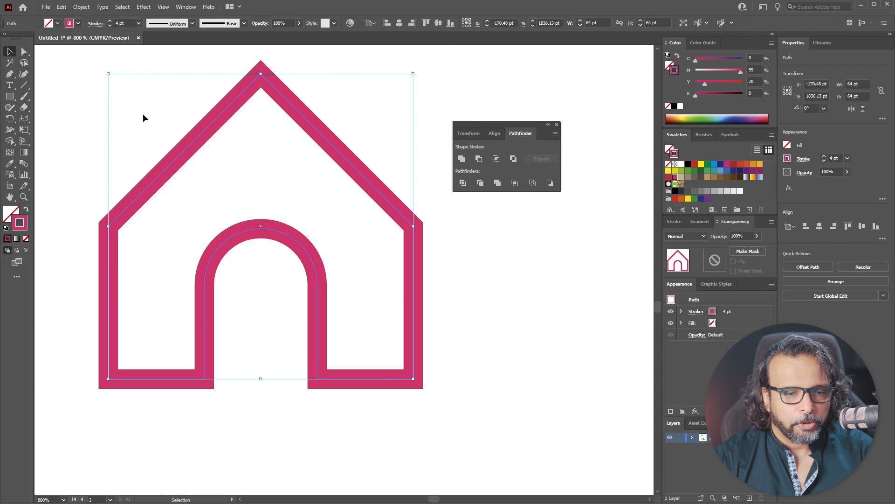
click(139, 120)
key(ctrl+0)
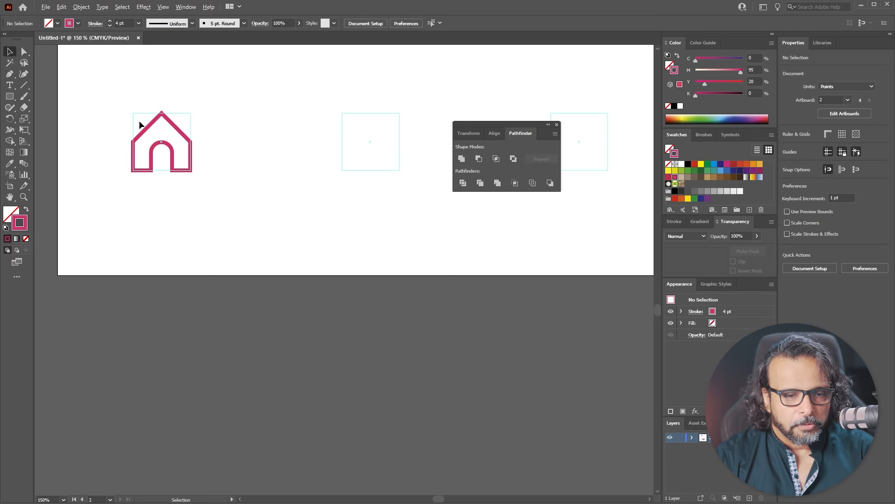
drag(270, 138, 326, 318)
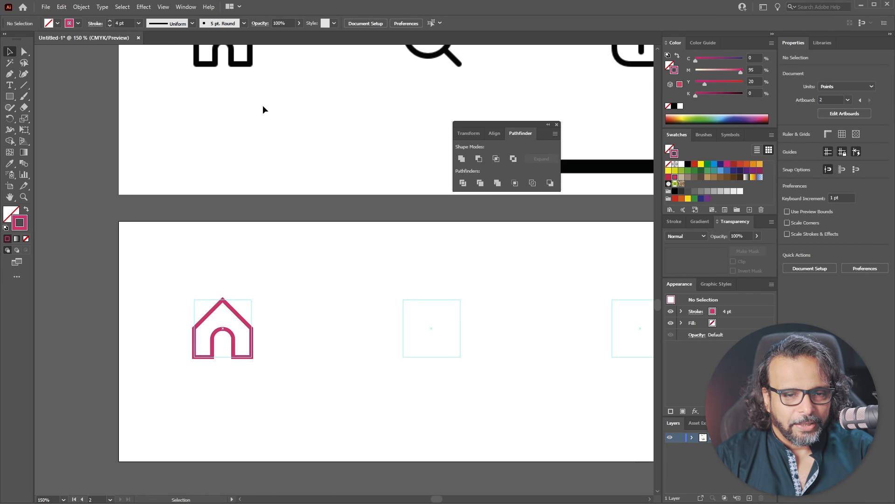
Select the pink house and float the Stroke settings beside it with all options shown.
scroll(266, 86, up, 4)
scroll(253, 175, up, 5)
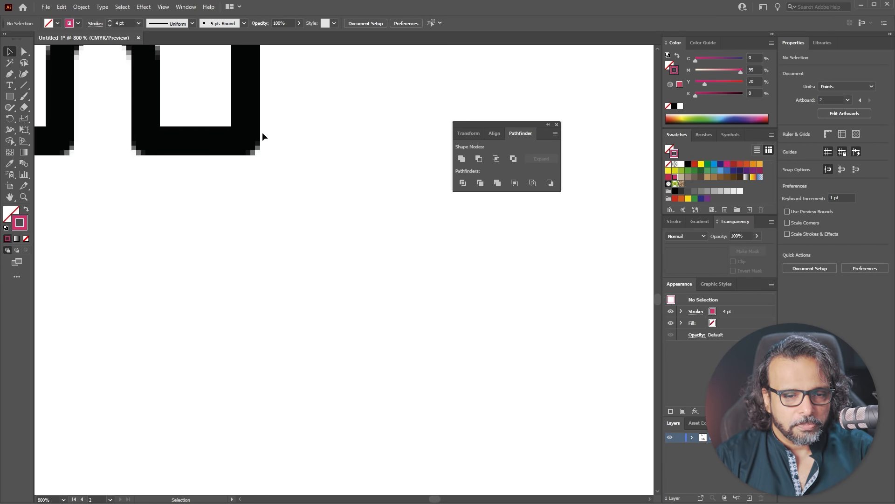
scroll(261, 293, down, 3)
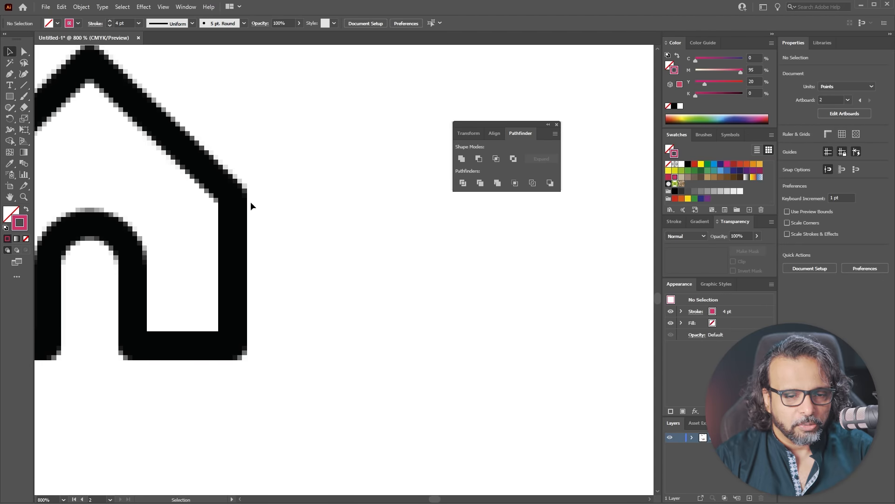
scroll(287, 254, down, 4)
scroll(264, 399, up, 10)
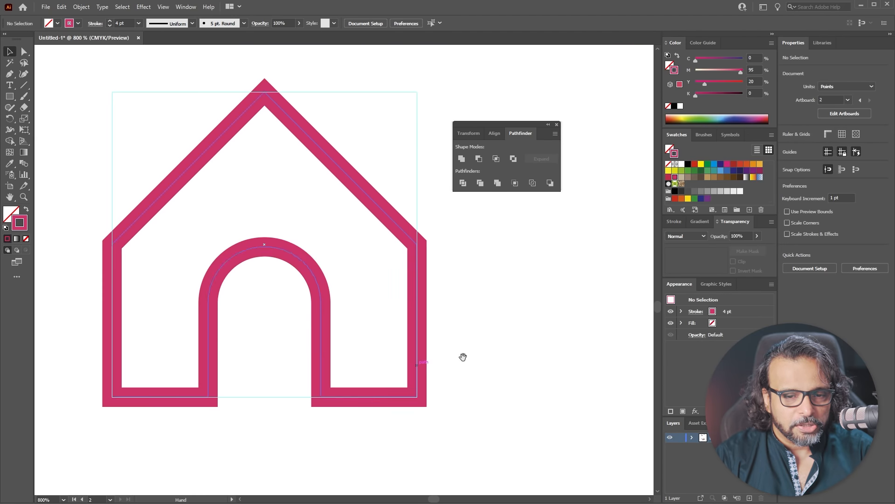
drag(424, 202, 257, 435)
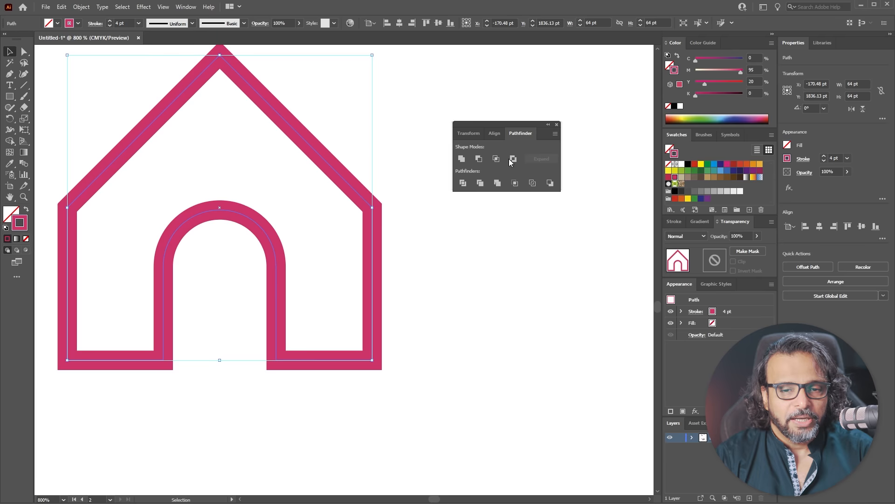
drag(493, 124, 467, 126)
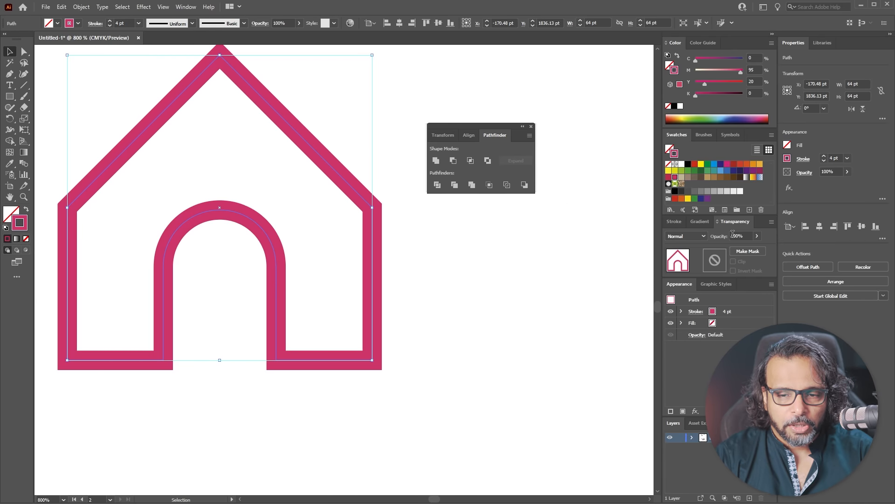
click(669, 223)
drag(669, 223, 426, 222)
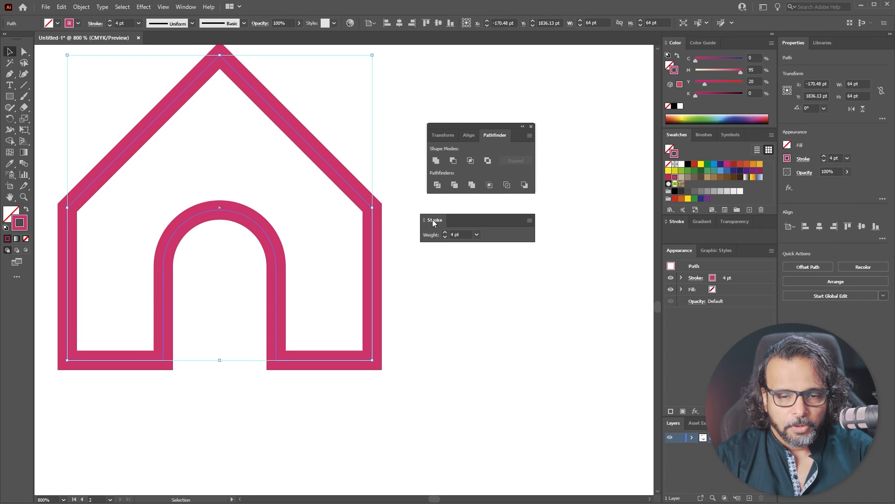
click(522, 220)
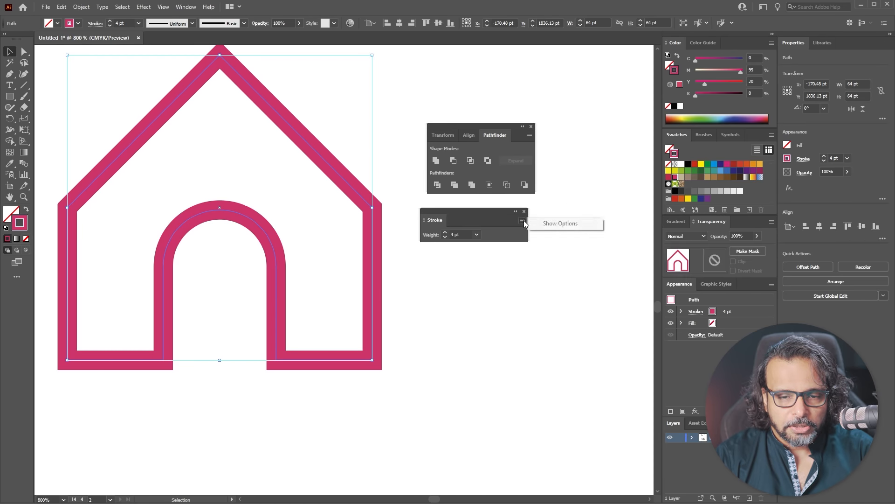
click(555, 223)
click(96, 24)
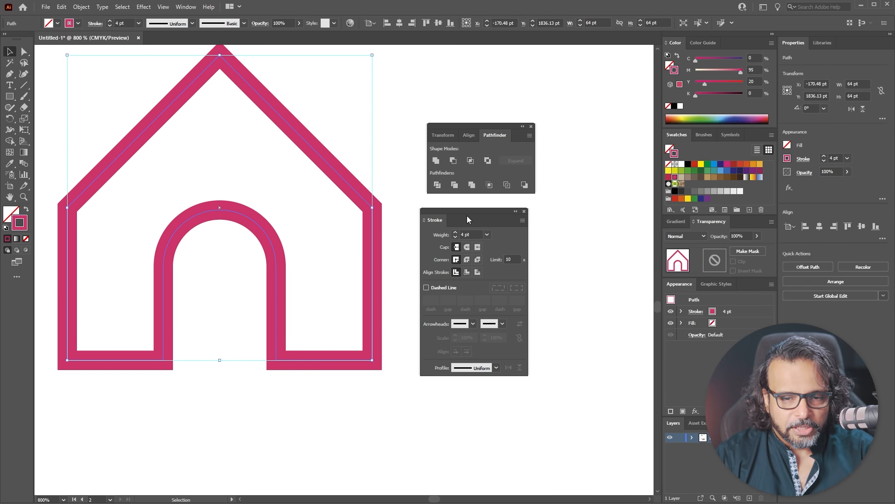
drag(469, 213, 472, 198)
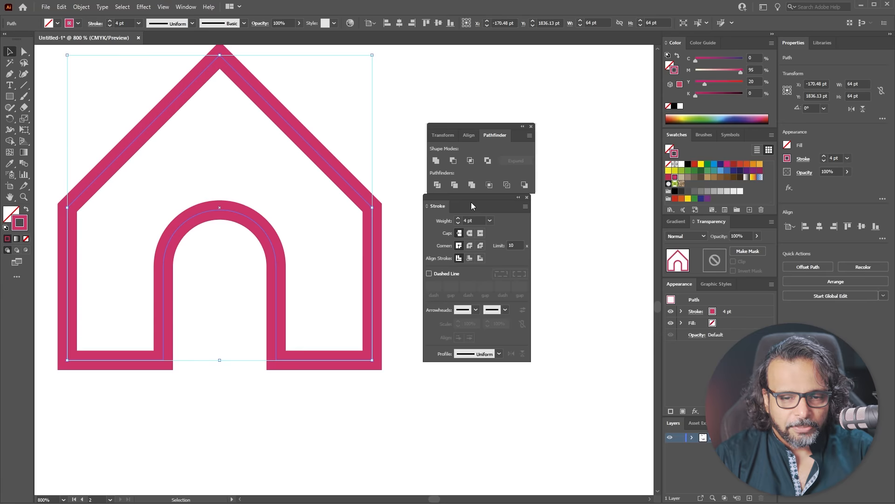
Give the house outline a round join at its corners and deselect it.
click(470, 246)
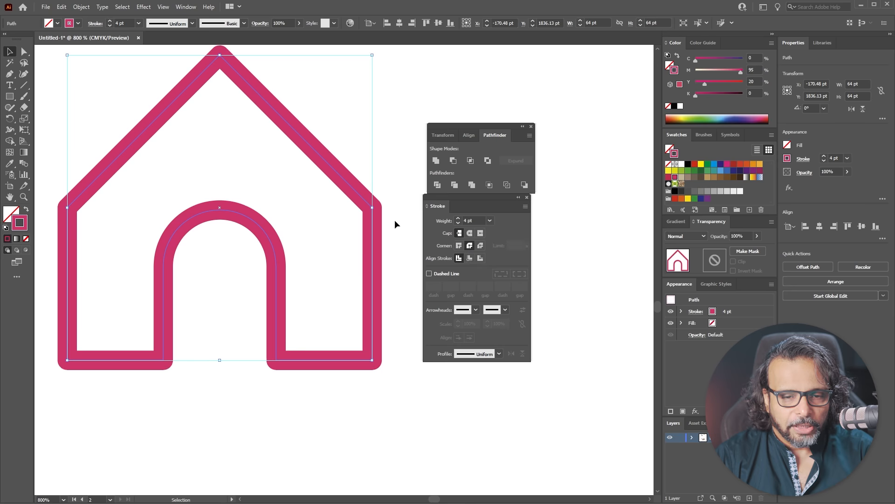
click(360, 276)
alt+scroll(313, 276, down, 7)
scroll(334, 288, down, 1)
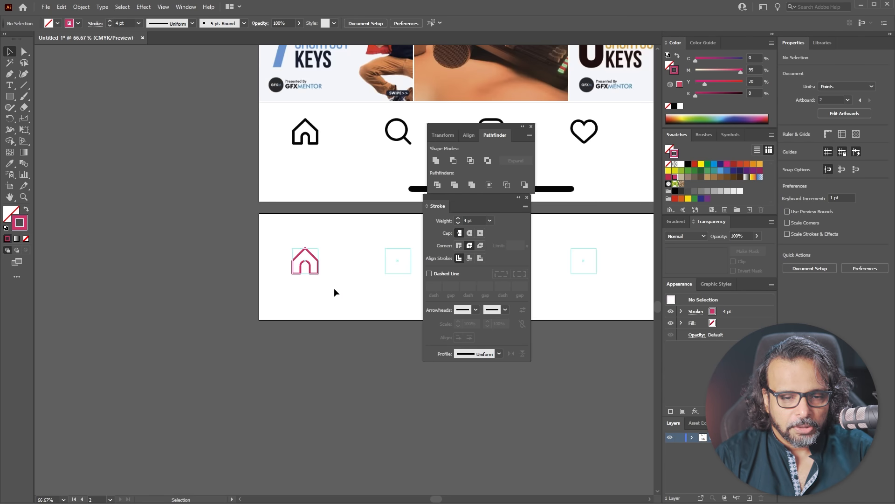
drag(365, 283, 290, 305)
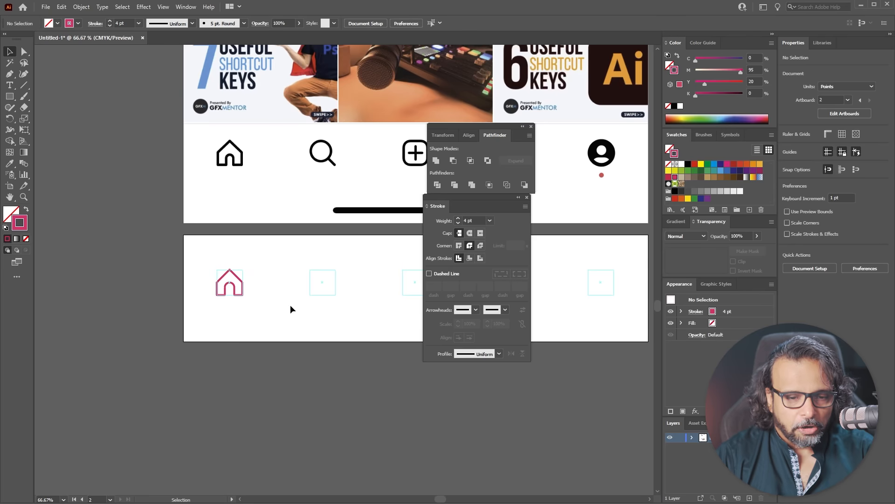
Hide the guides to check the house icon without them, and show them again.
key(a)
key(ctrl+semicolon)
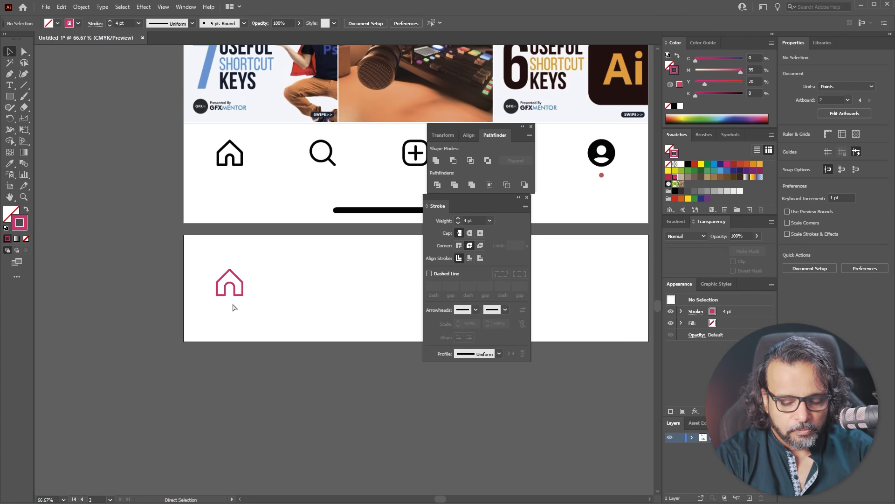
key(v)
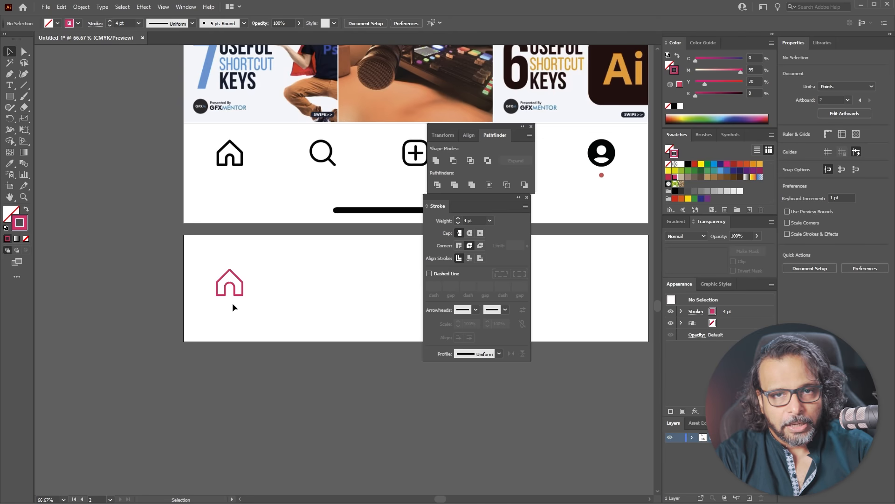
key(a)
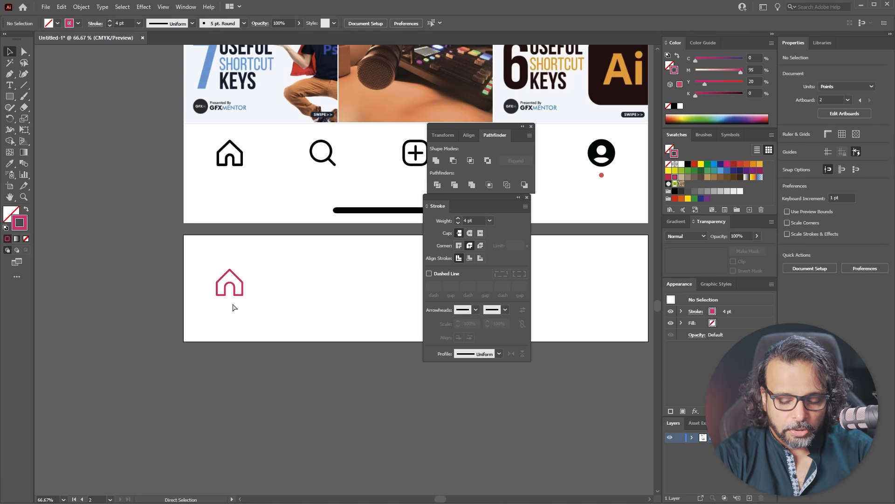
key(ctrl+semicolon)
key(ctrl+semicolon)
key(ctrl+semicolon)
key(ctrl+semicolon)
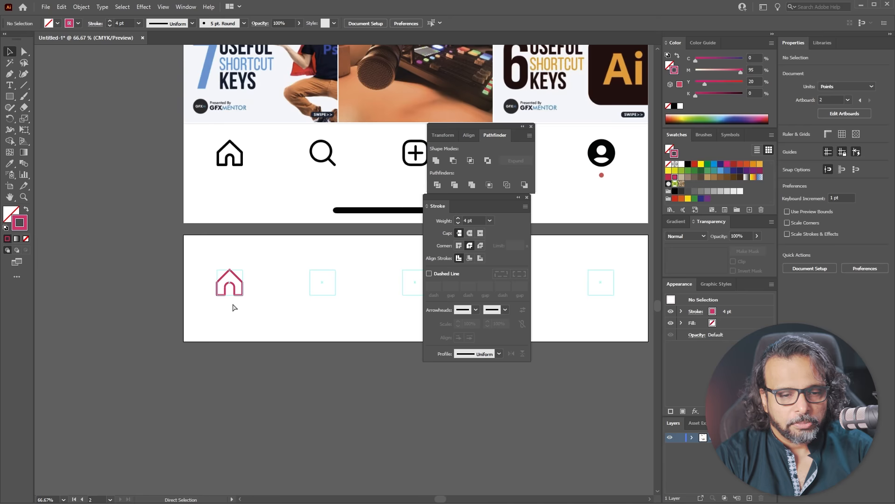
key(ctrl+semicolon)
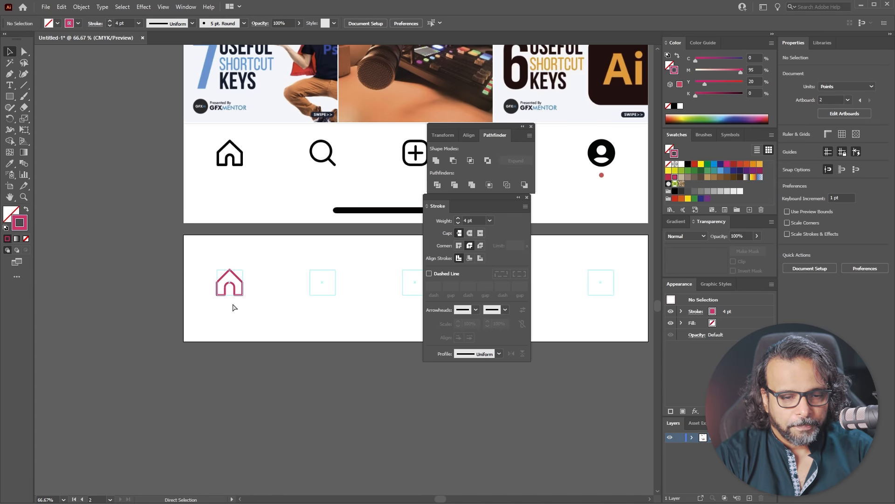
key(ctrl+semicolon)
scroll(224, 297, up, 3)
key(ctrl+semicolon)
key(ctrl+semicolon)
key(ctrl+semicolon)
key(ctrl+semicolon)
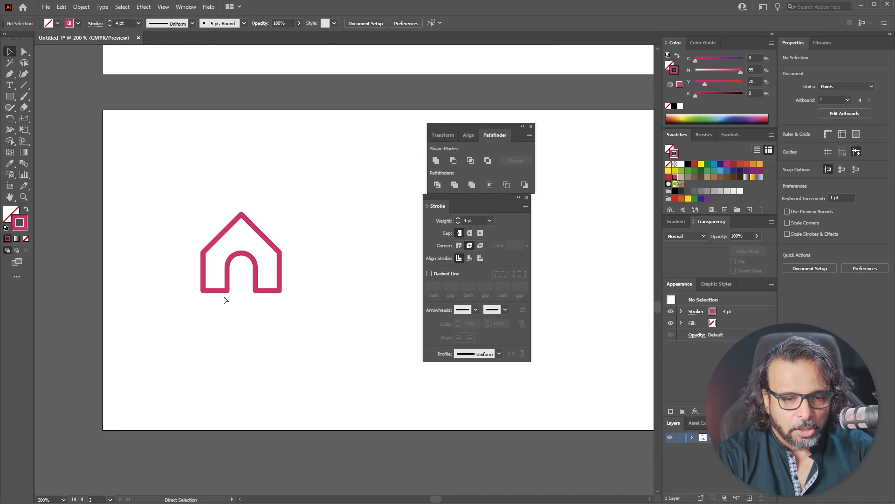
key(v)
scroll(225, 296, down, 3)
key(space)
drag(327, 298, 274, 300)
key(ctrl+semicolon)
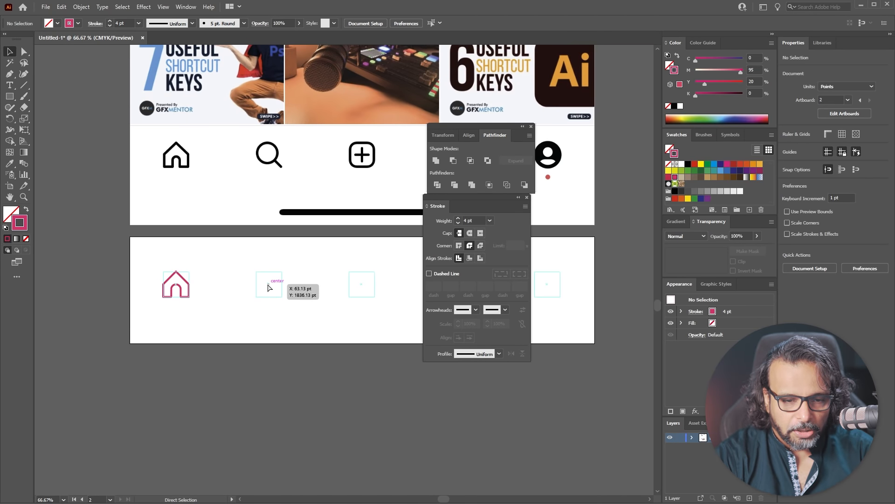
Draw a circle about 46.7 pt in diameter from the top-left corner of the second square guide.
scroll(267, 283, up, 2)
click(12, 97)
drag(12, 97, 71, 121)
drag(236, 249, 271, 290)
Draw a 45-degree handle line spanning about 17.3 pt each way from the second guide's bottom-right corner towards the circle.
key(backslash)
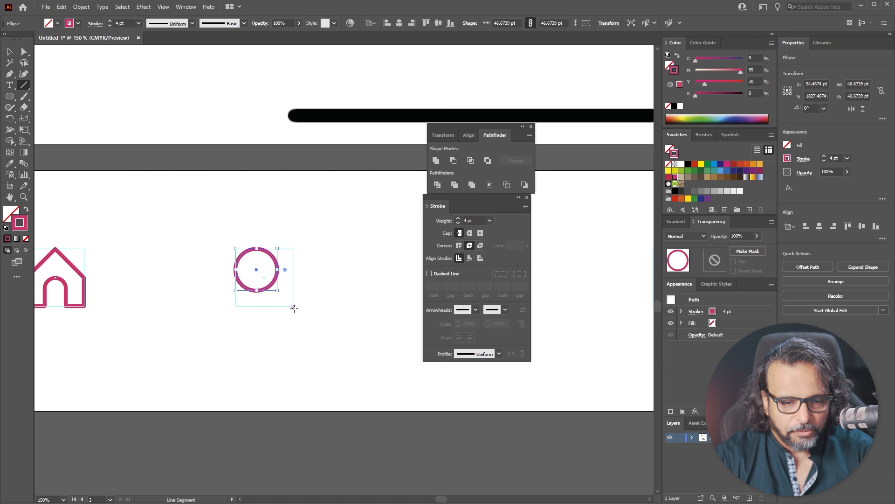
drag(293, 307, 278, 290)
key(v)
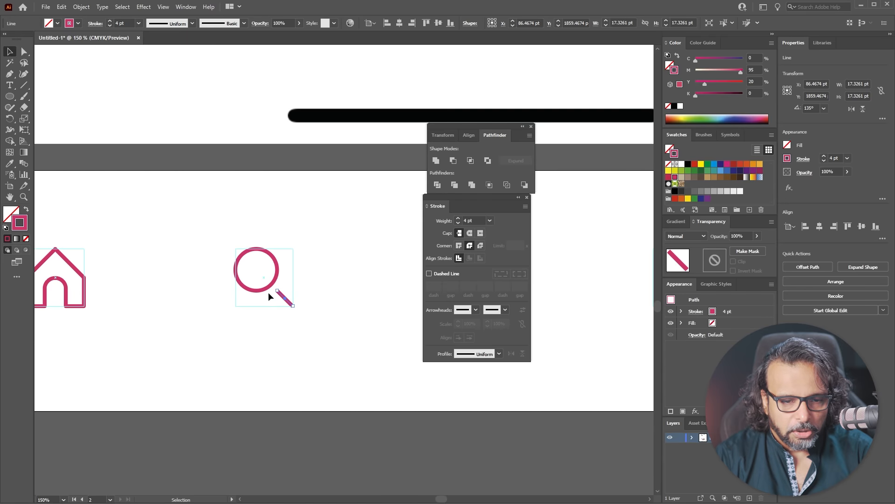
Enlarge the magnifier circle to about 53 pt, keeping its top-left corner fixed, so it meets the handle.
click(277, 282)
drag(281, 295, 287, 298)
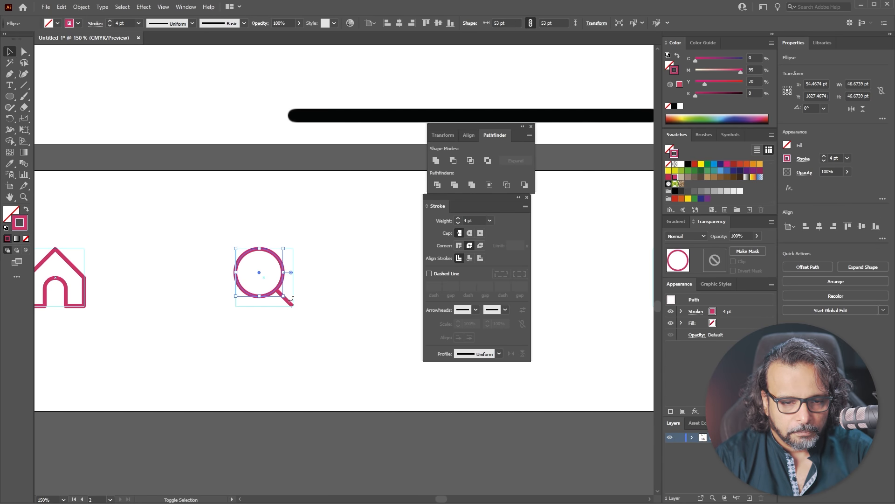
click(319, 314)
Give the magnifier handle a round cap and pull its outer end slightly back inside the square guide.
scroll(284, 306, up, 3)
click(286, 286)
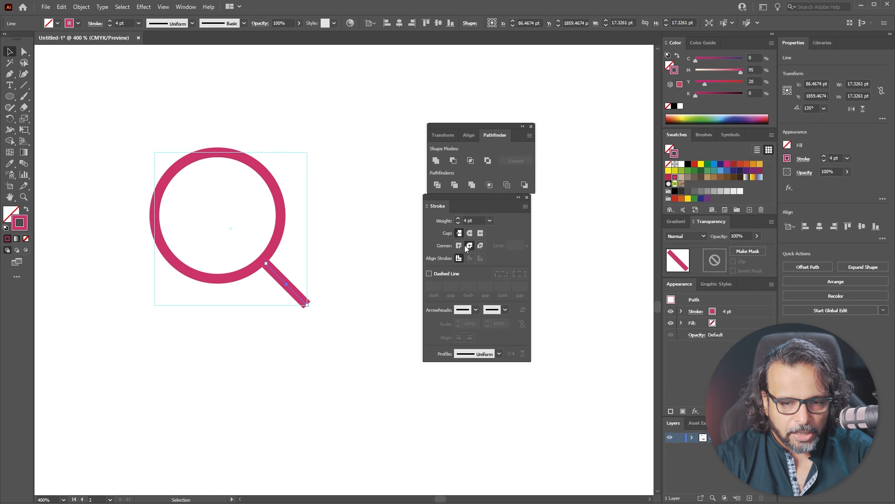
scroll(299, 307, up, 3)
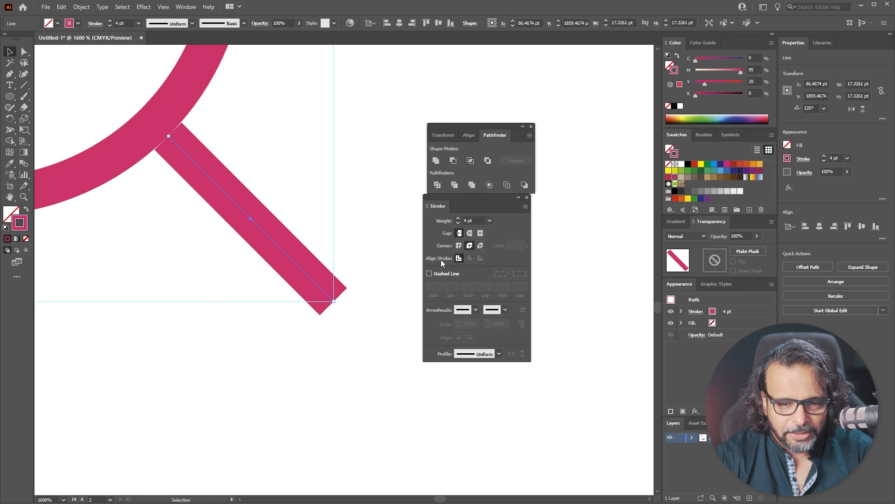
click(470, 233)
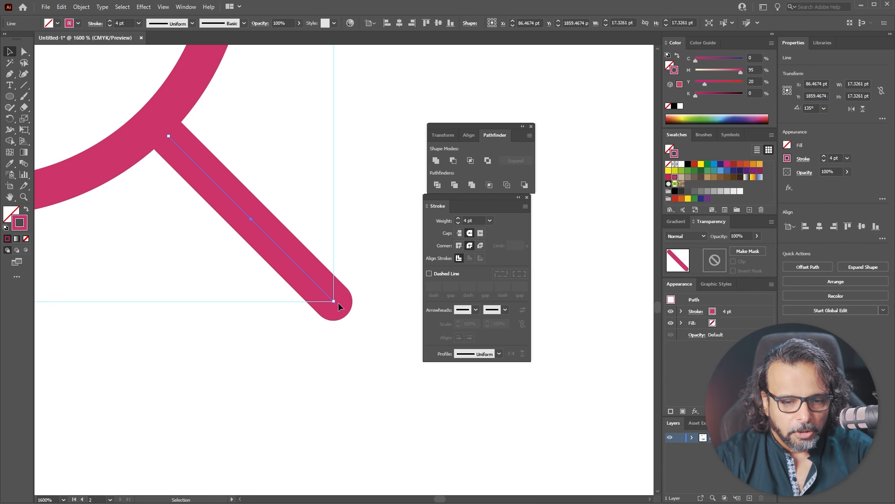
drag(334, 302, 312, 285)
click(373, 344)
scroll(373, 345, down, 8)
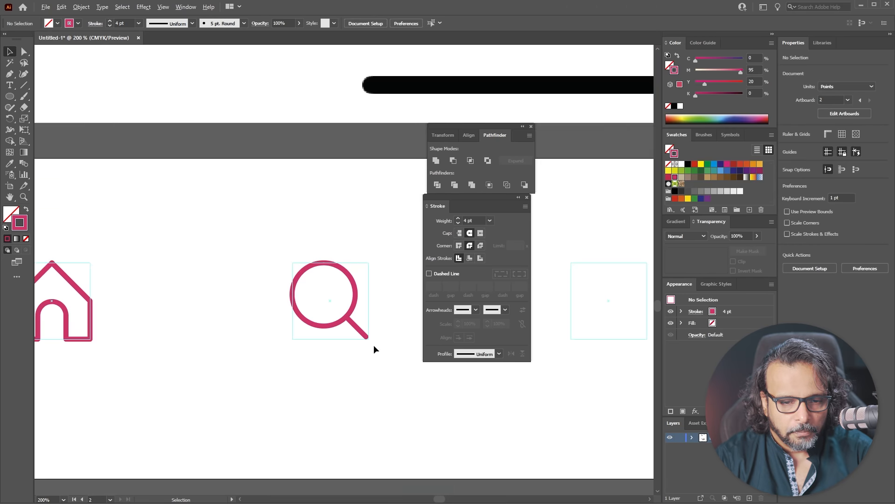
Hide the guides and set the stroke weight of the home and search icons to 5 pt.
scroll(374, 345, down, 1)
drag(400, 372, 301, 324)
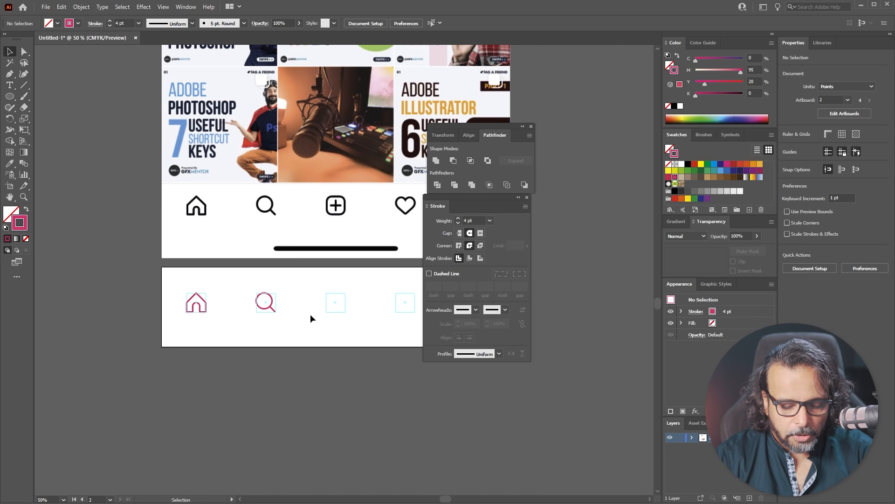
key(a)
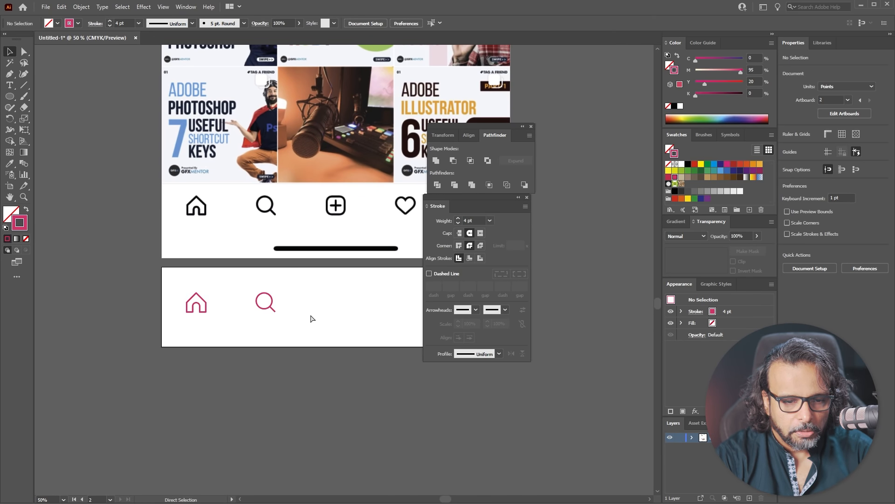
key(v)
drag(178, 283, 311, 345)
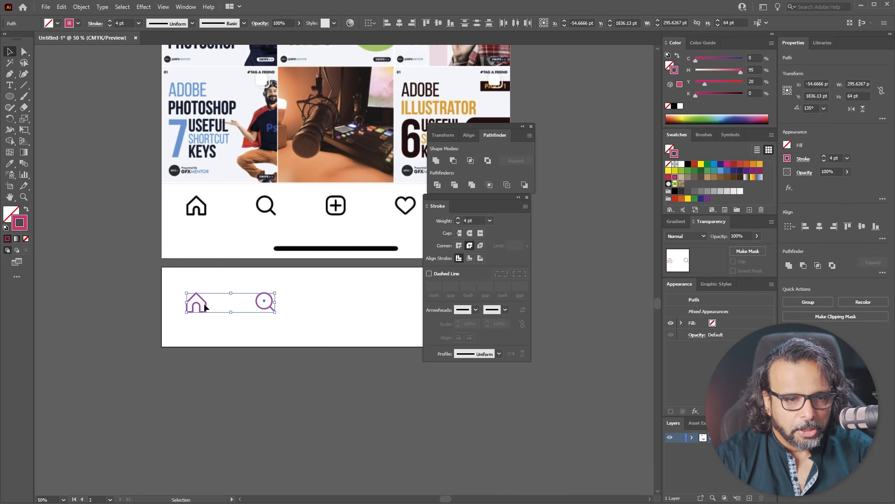
click(490, 220)
click(506, 304)
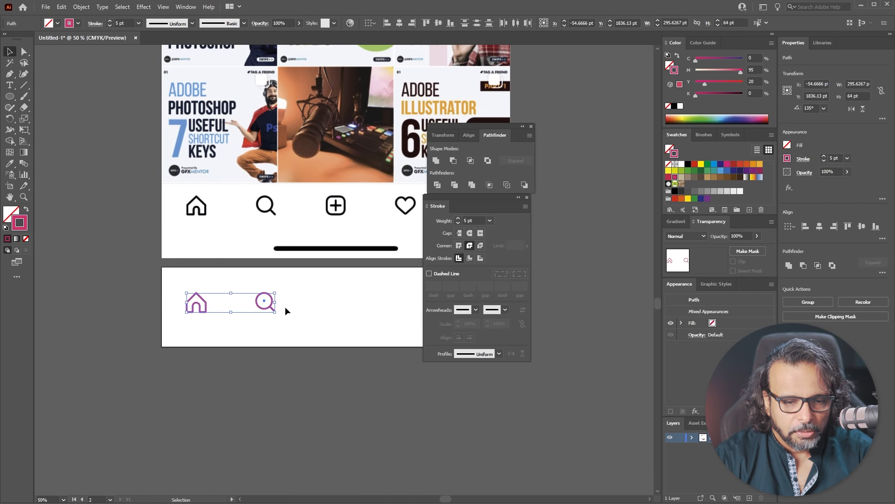
click(306, 330)
Try a 6 pt stroke weight on the home and search icons, and set it back to 5 pt.
drag(288, 289, 130, 321)
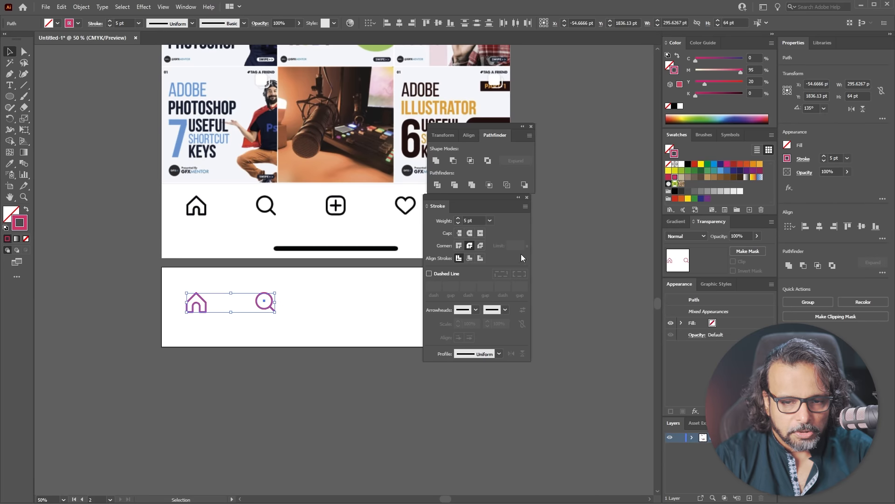
click(490, 217)
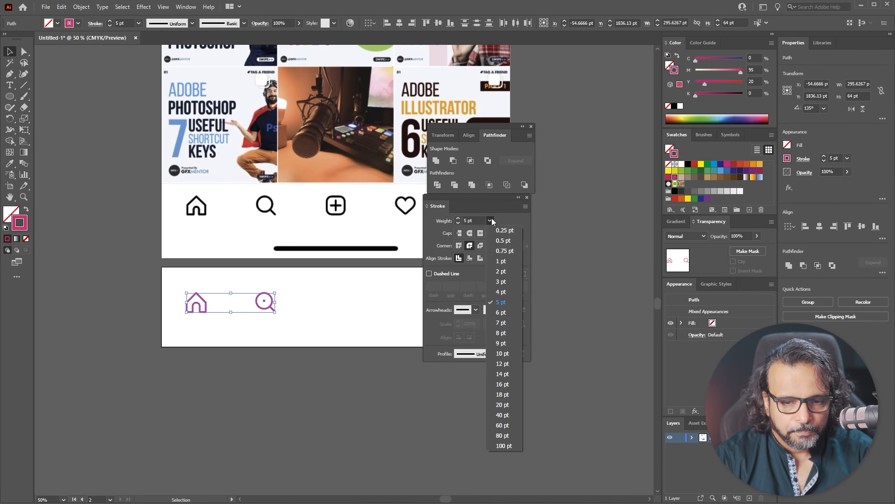
click(505, 314)
click(309, 329)
scroll(257, 306, up, 2)
scroll(257, 306, down, 1)
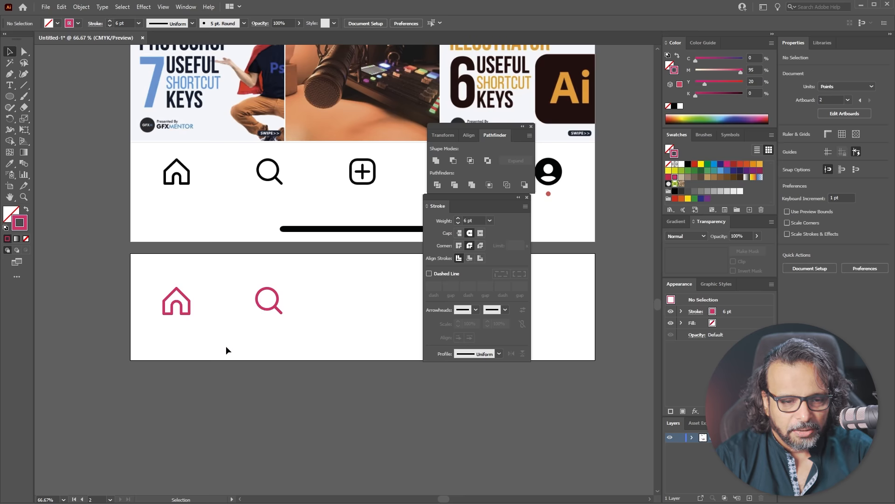
drag(133, 274, 336, 352)
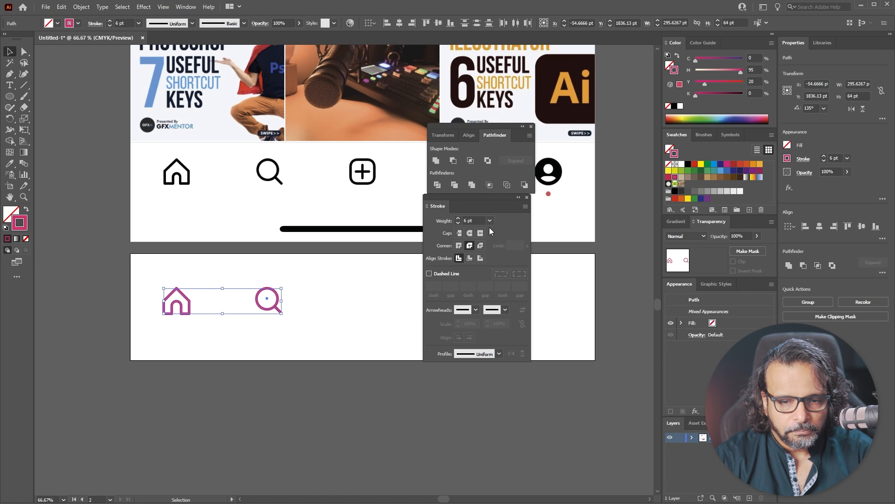
click(489, 220)
click(505, 302)
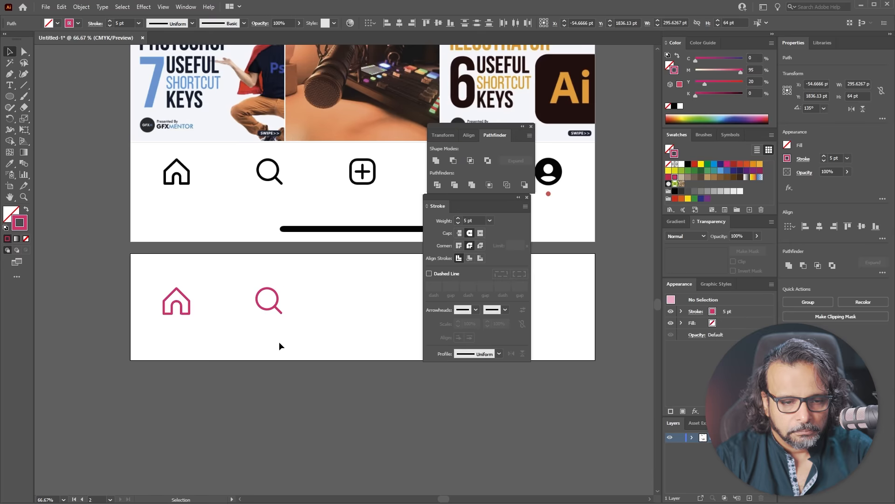
Open the home icon's path in isolation mode for editing.
click(279, 341)
scroll(178, 312, up, 1)
scroll(185, 310, up, 1)
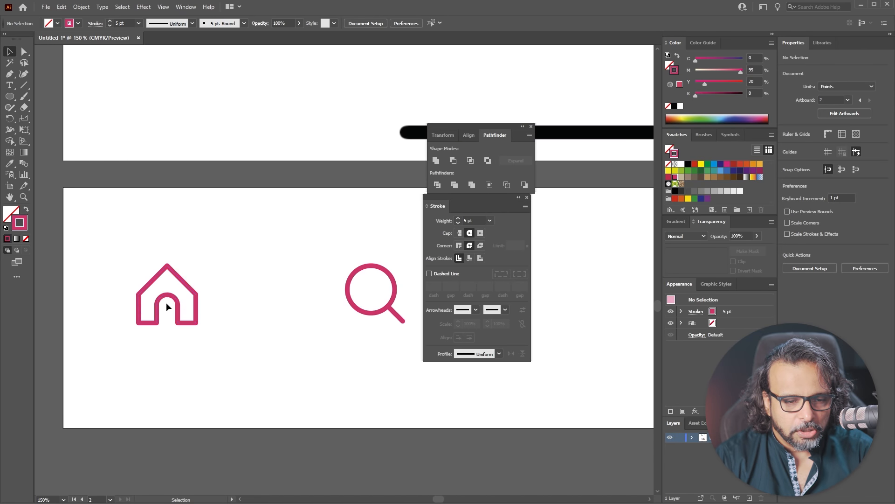
scroll(163, 306, up, 2)
click(166, 289)
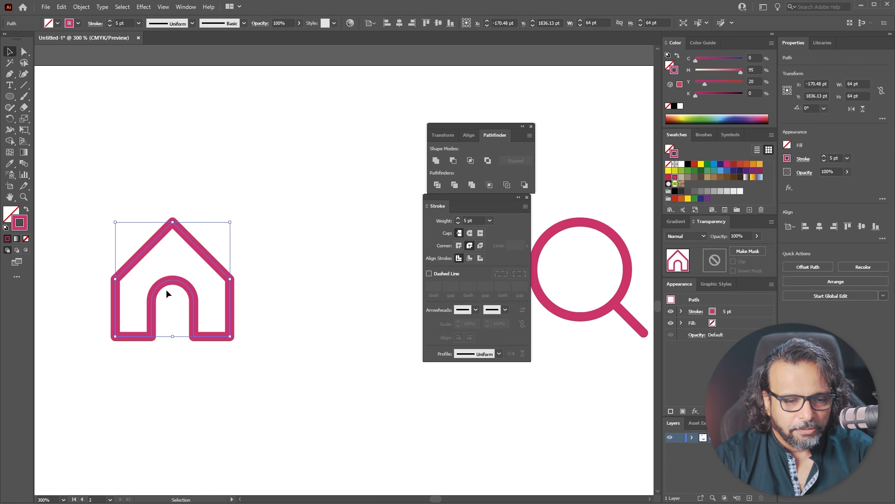
scroll(171, 285, up, 3)
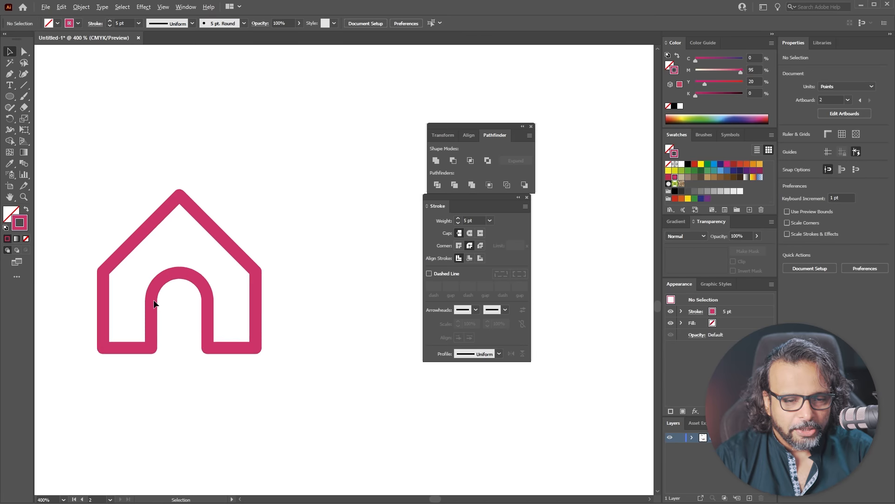
click(254, 249)
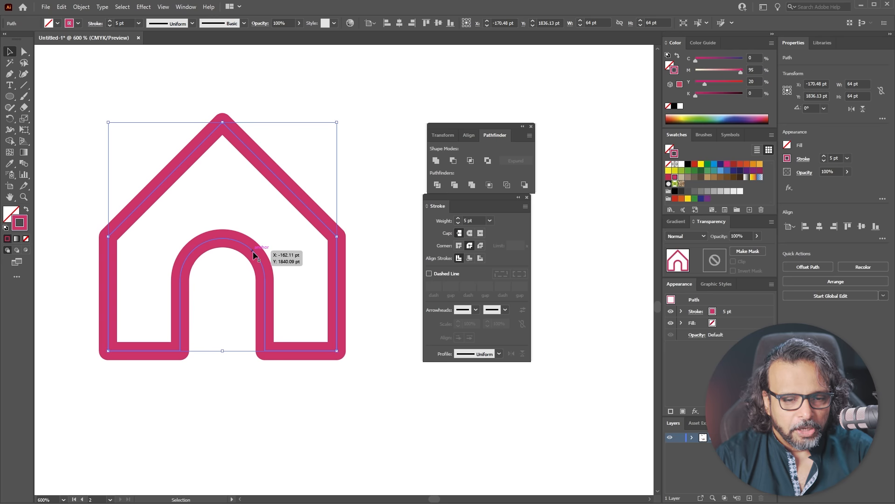
double_click(253, 250)
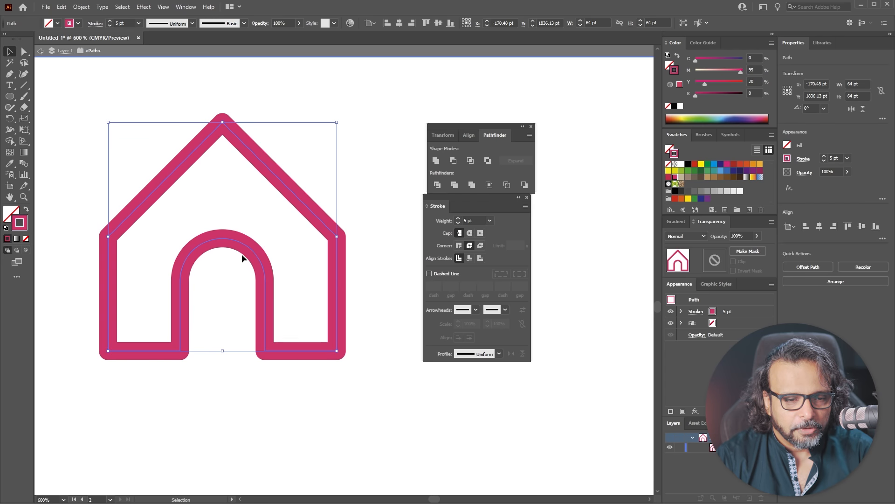
Scale the home icon's door opening uniformly to about 85% about the midpoint of the house's bottom edge.
click(25, 52)
drag(159, 300, 276, 232)
drag(277, 379, 167, 227)
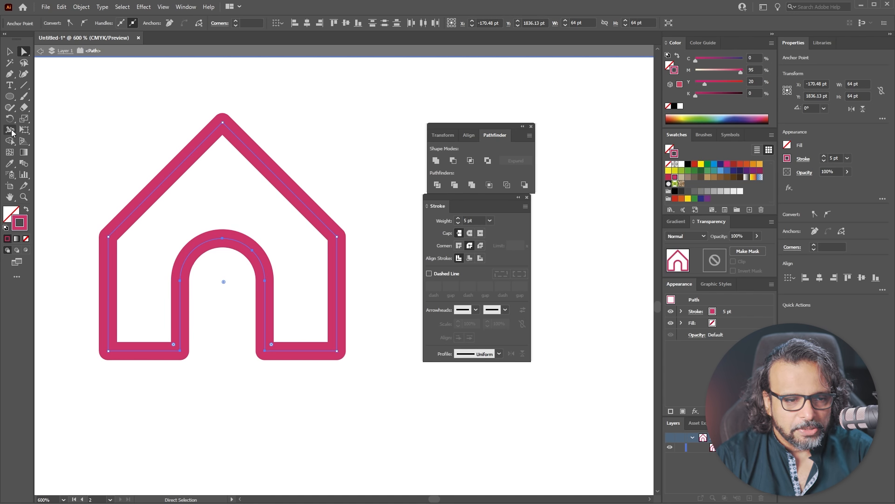
click(23, 119)
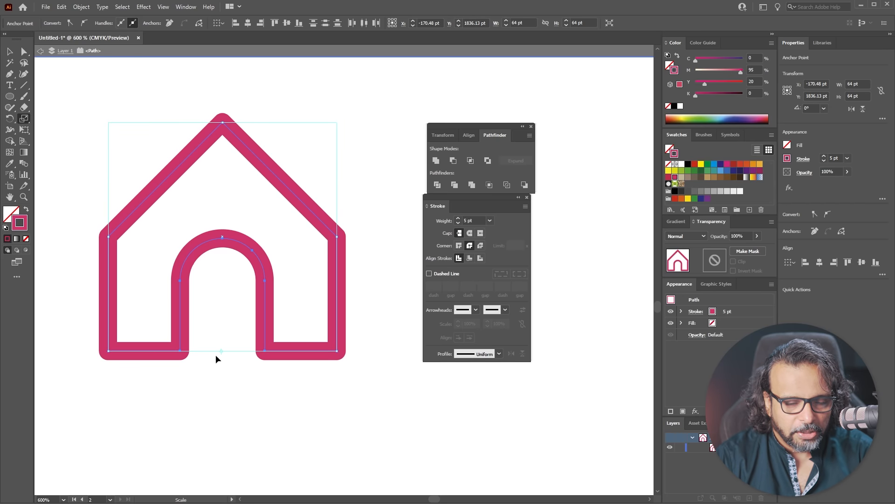
drag(223, 239, 246, 256)
key(ctrl+z)
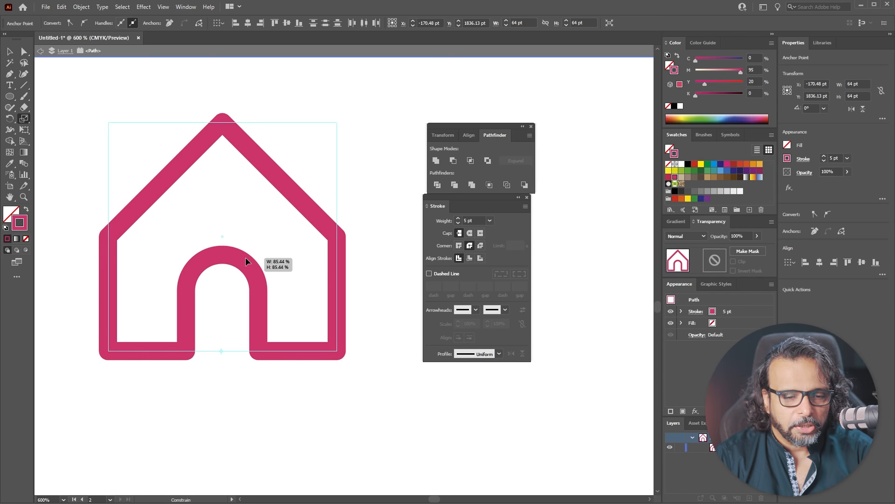
drag(245, 257, 245, 257)
Move the door arch's upper anchor points slightly up, keeping its base in place, and leave isolation mode.
click(25, 51)
drag(163, 236, 282, 302)
drag(163, 231, 284, 304)
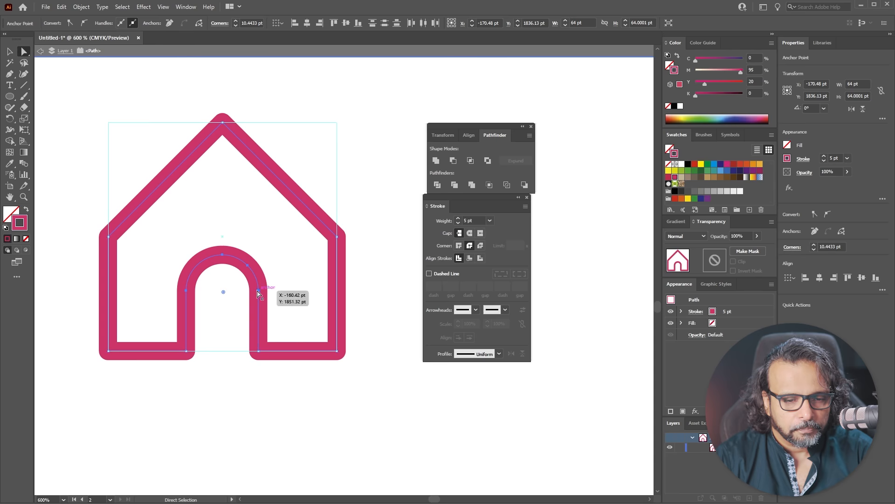
drag(258, 293, 256, 284)
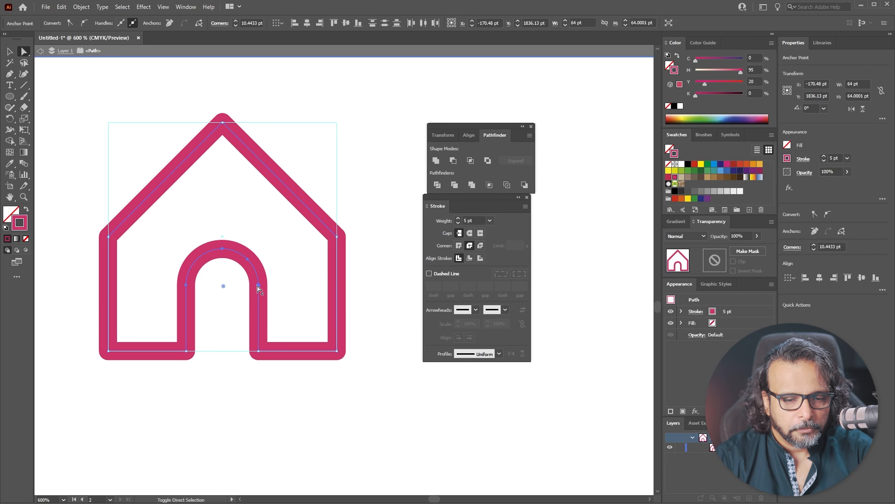
click(257, 393)
scroll(222, 399, down, 5)
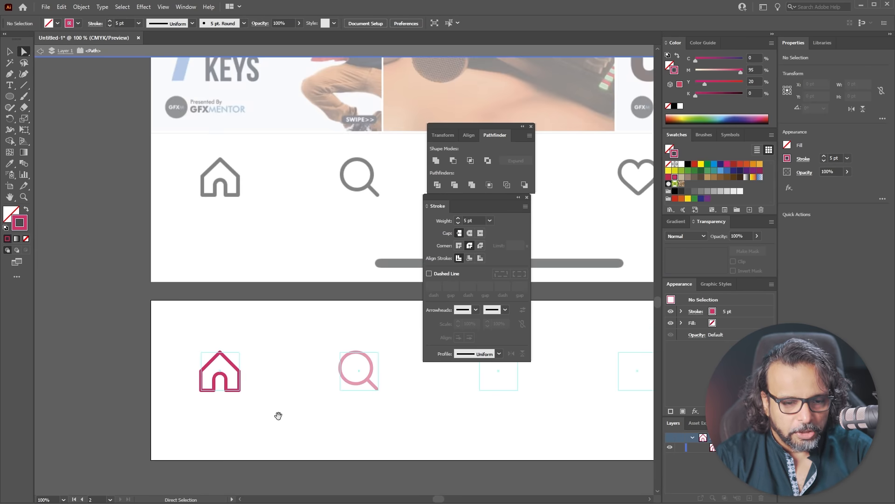
drag(278, 414, 208, 362)
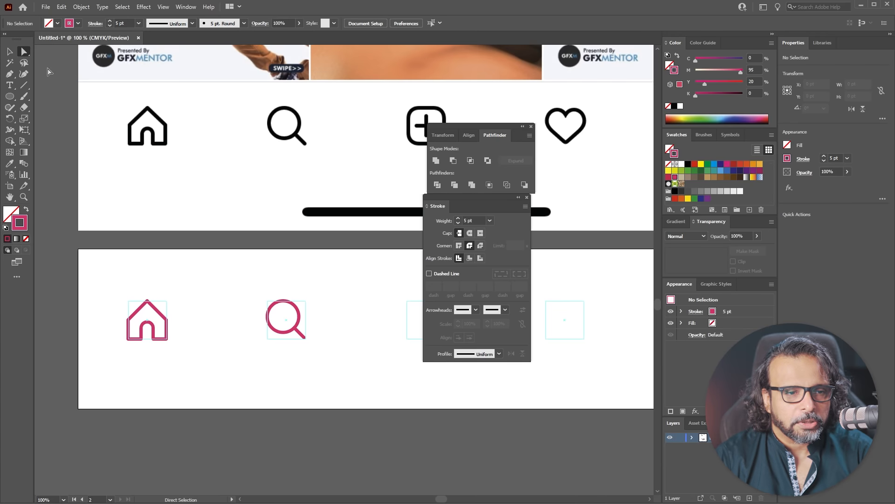
click(14, 50)
Draw a 64 pt square exactly over the third guide and round its corners to about 22.5 pt.
scroll(194, 347, up, 2)
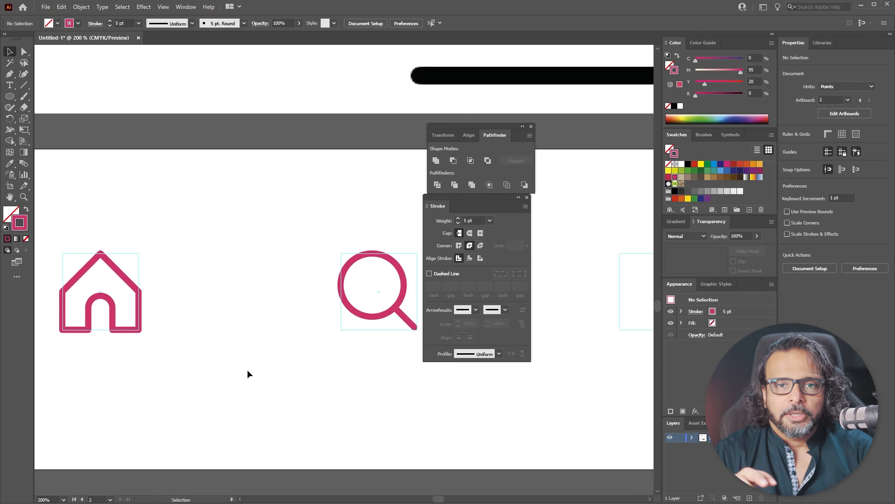
scroll(247, 369, down, 3)
scroll(305, 345, up, 3)
drag(297, 200, 318, 166)
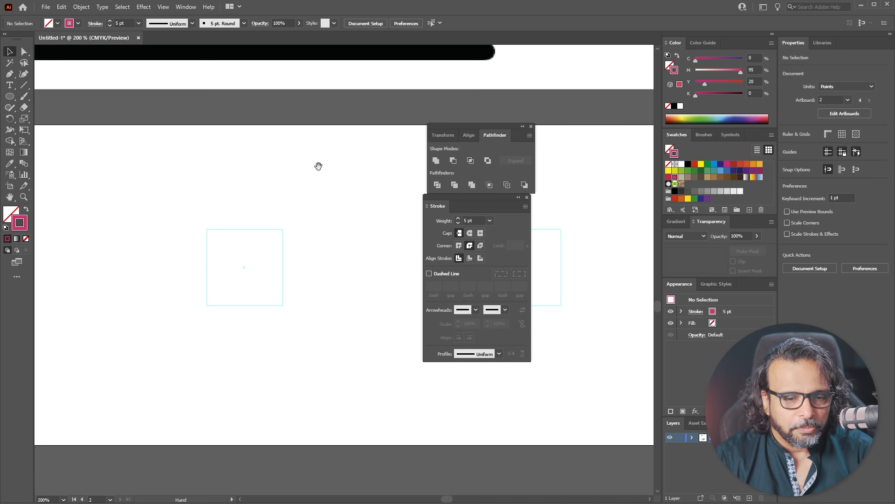
click(10, 97)
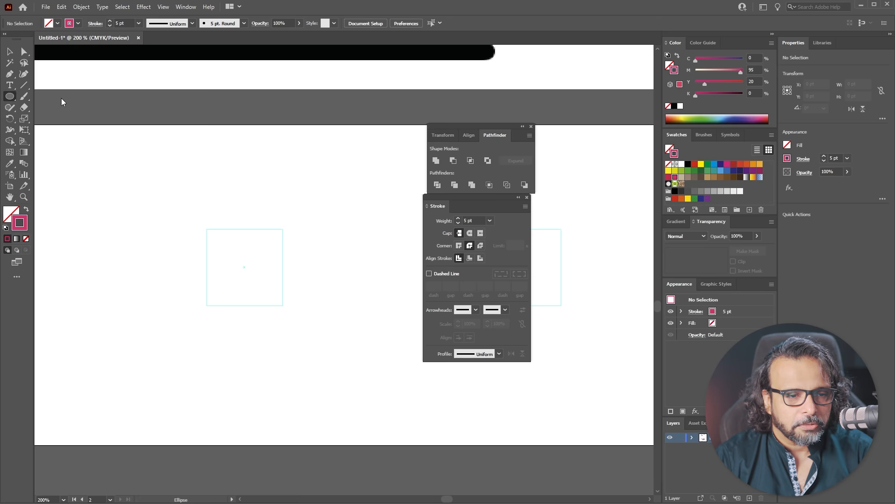
drag(10, 98, 51, 97)
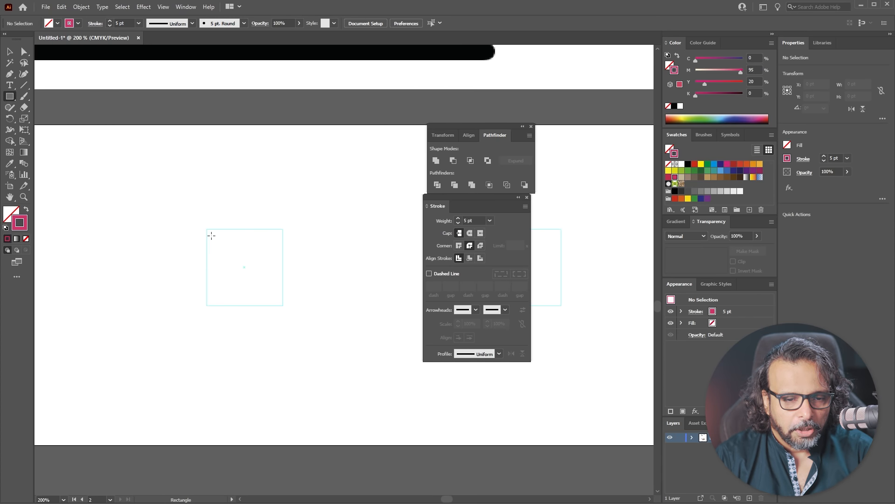
drag(207, 228, 284, 306)
key(a)
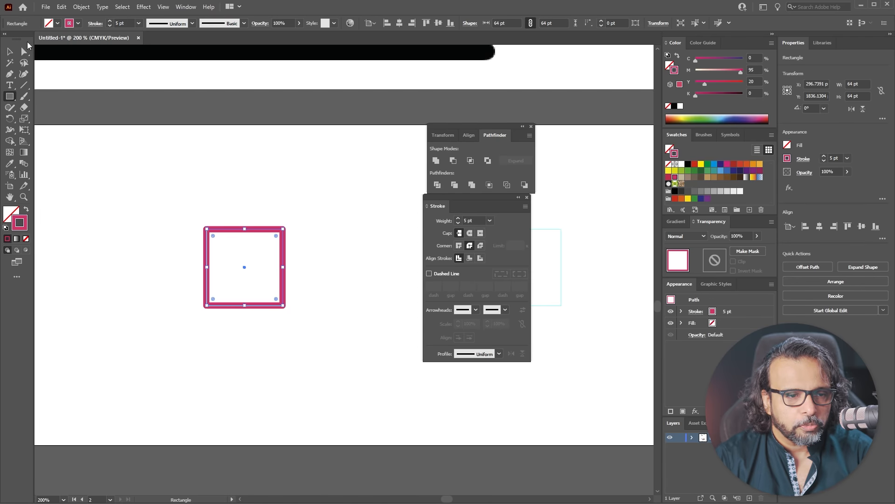
drag(213, 236, 234, 256)
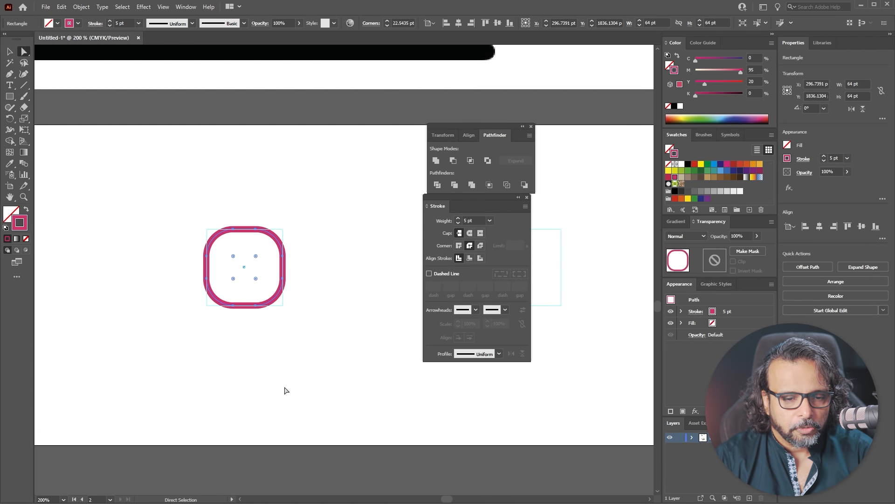
Draw a vertical line about 28 pt long at the centre of the rounded square and give it round caps.
click(24, 85)
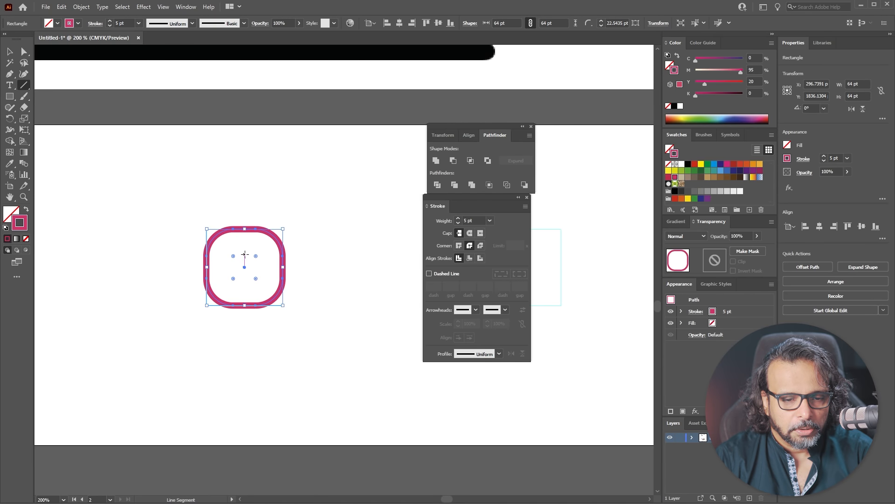
drag(245, 252, 245, 284)
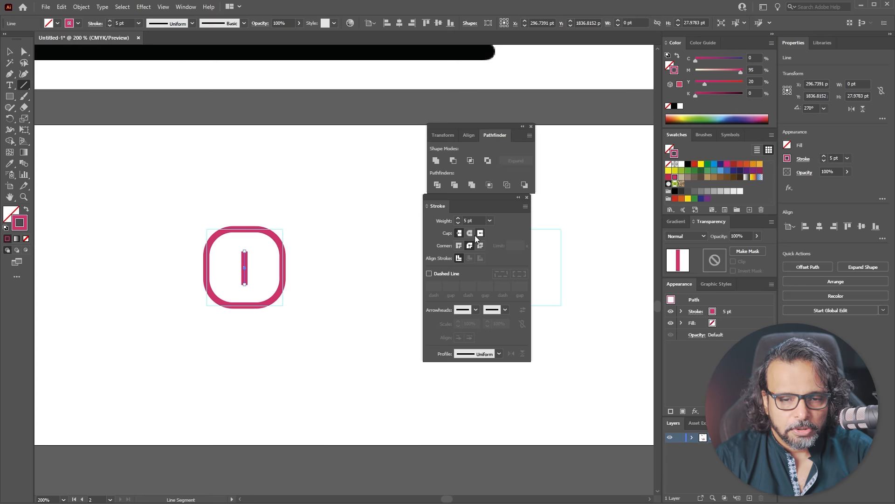
scroll(235, 264, up, 4)
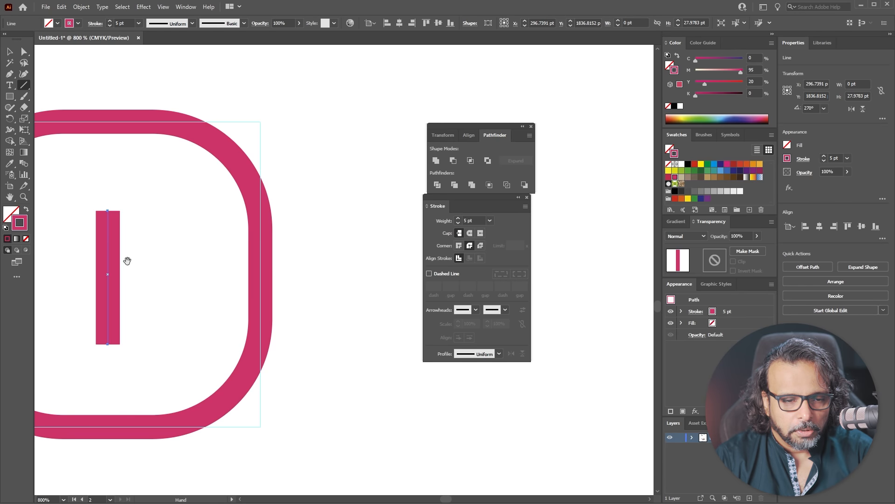
click(470, 233)
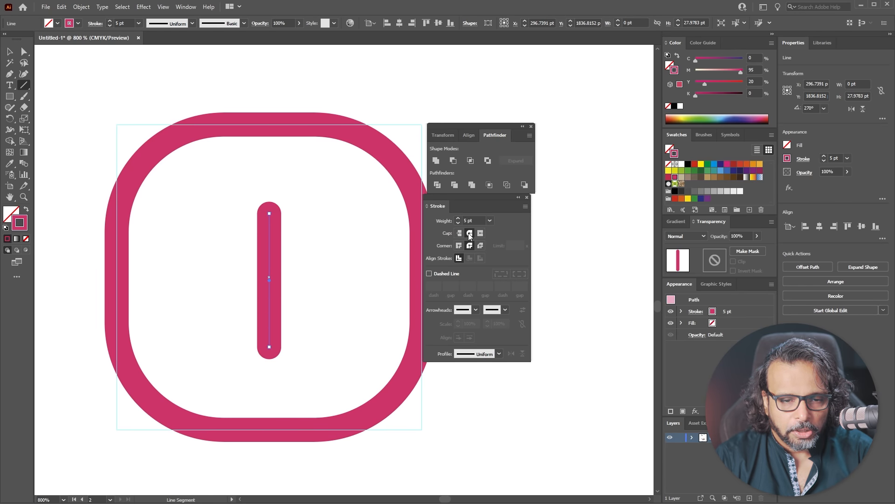
key(v)
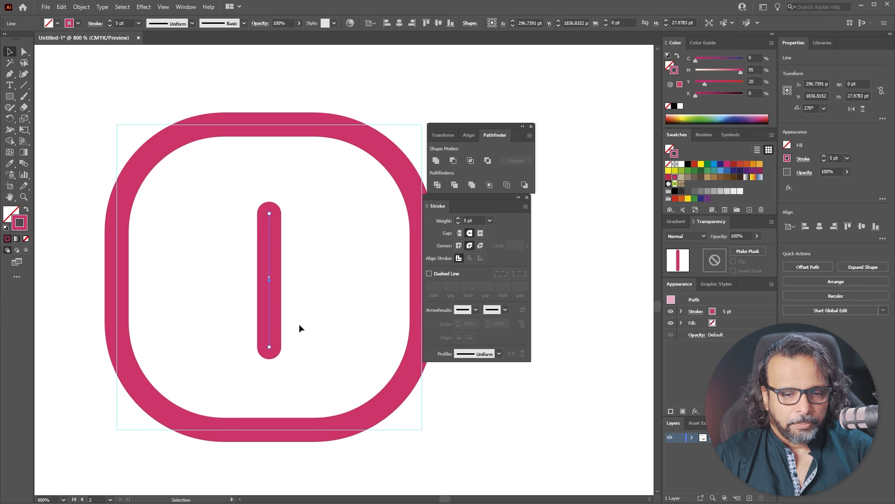
Add a copy of the centre line rotated 90° about its midpoint to form a plus sign.
drag(309, 244, 233, 319)
drag(312, 319, 233, 348)
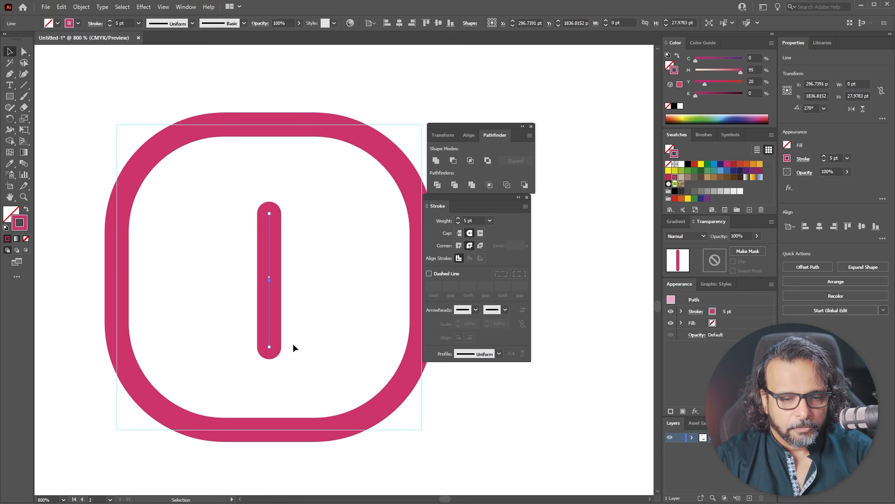
drag(314, 244, 232, 298)
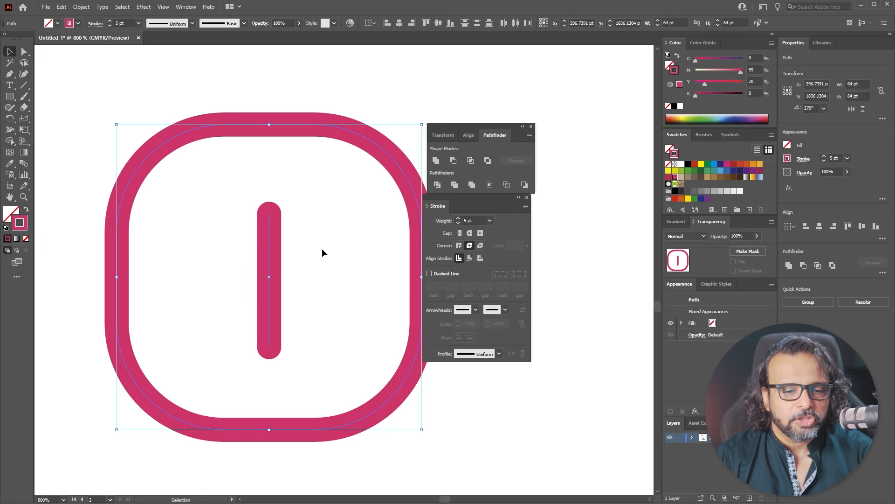
drag(271, 349, 273, 401)
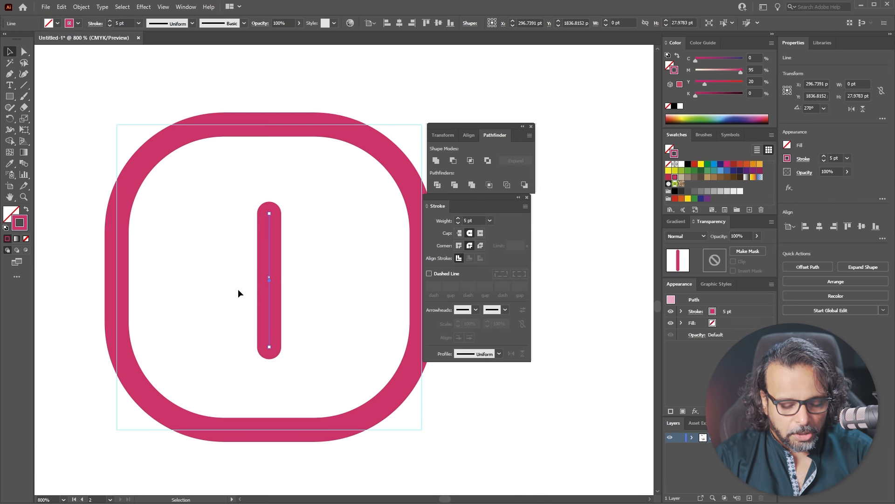
key(a)
key(v)
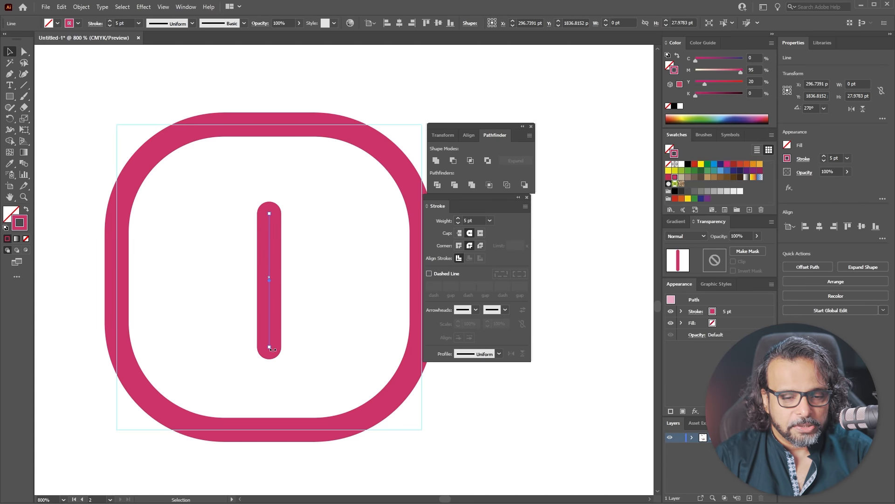
drag(273, 349, 334, 284)
click(297, 336)
Select both lines of the plus sign and enlarge them slightly and proportionally from the centre.
scroll(297, 336, down, 10)
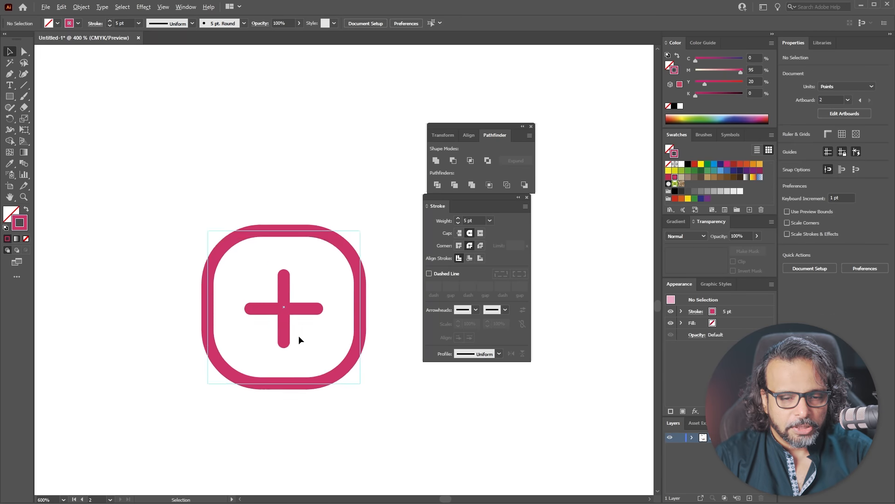
scroll(243, 335, down, 1)
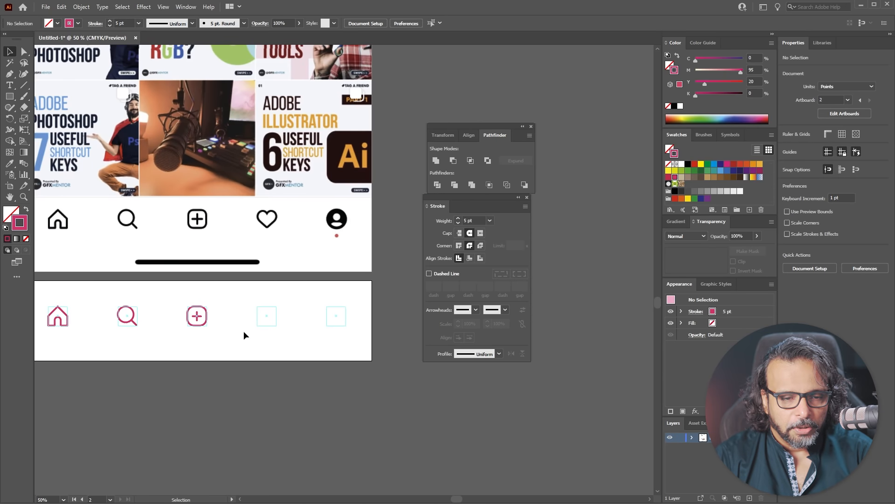
scroll(196, 317, up, 8)
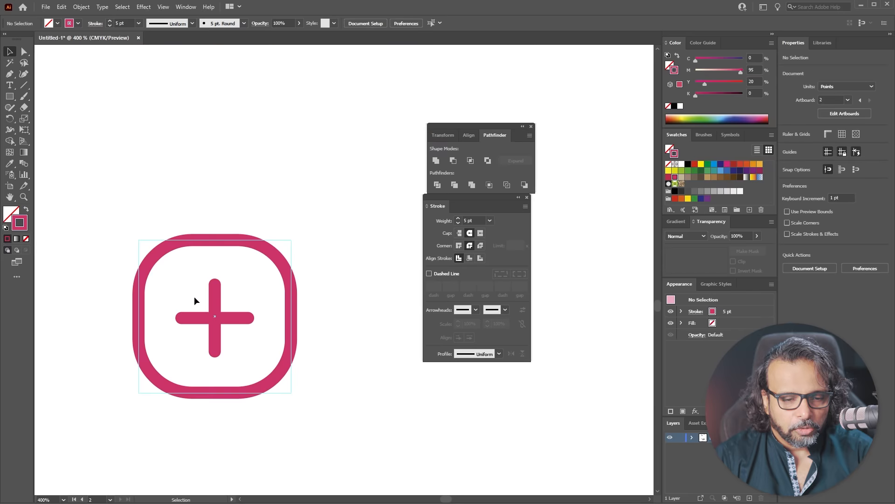
click(240, 316)
drag(233, 273, 175, 313)
mouse_move(248, 352)
mouse_down()
mouse_move(264, 365)
mouse_move(260, 358)
mouse_up()
click(337, 354)
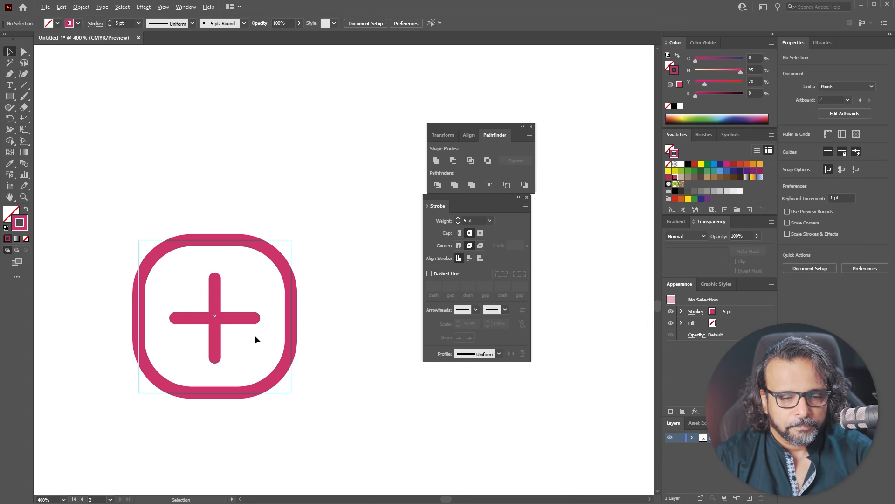
Draw a 36 × 64 pt rectangle from the fourth guide's top-left corner and swap its fill and stroke so it is solid magenta.
scroll(255, 335, down, 5)
scroll(252, 335, up, 4)
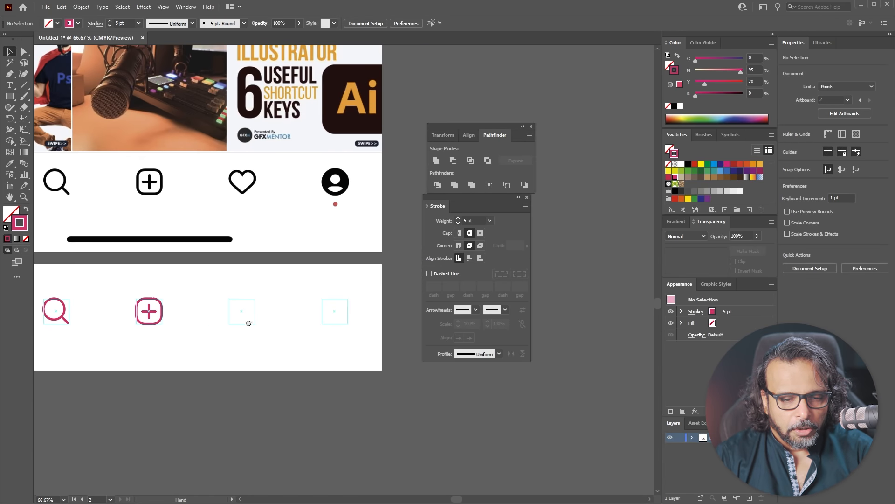
scroll(247, 312, down, 2)
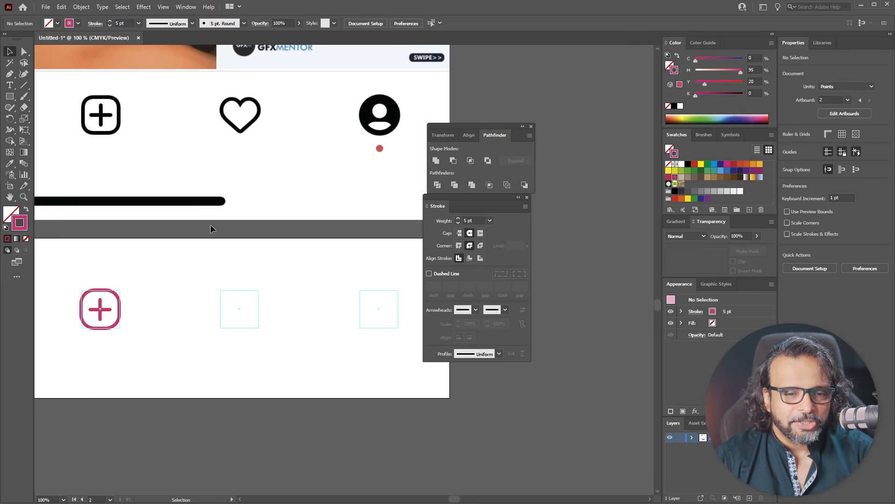
scroll(211, 224, down, 1)
drag(9, 97, 47, 95)
scroll(232, 278, up, 3)
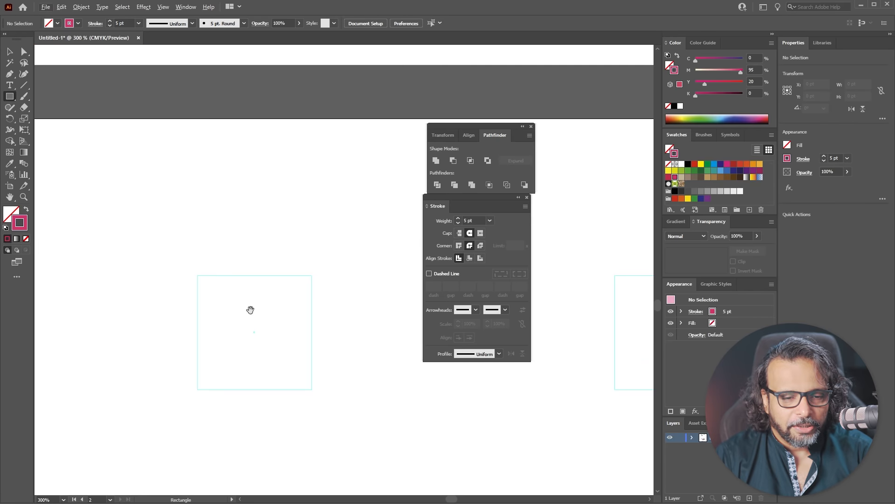
scroll(205, 268, down, 1)
drag(170, 222, 239, 338)
click(26, 210)
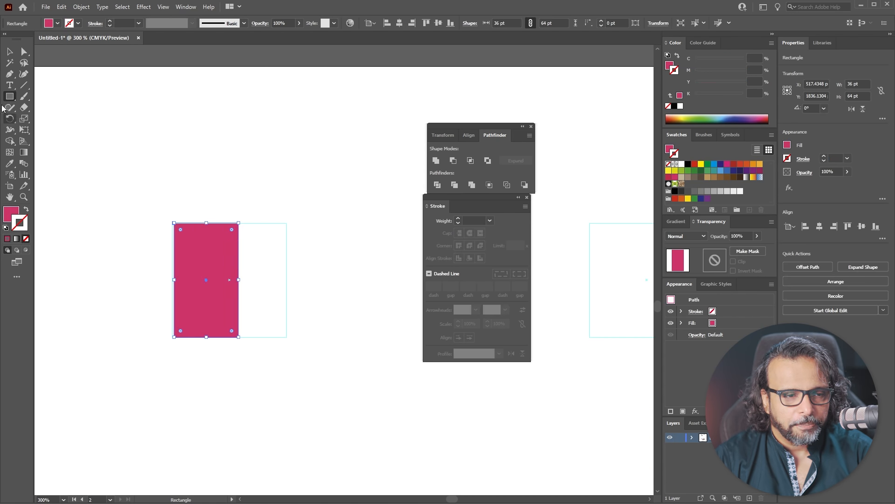
Narrow the magenta rectangle to about 31 pt wide and round its corners fully into a capsule.
click(9, 52)
drag(238, 280, 230, 281)
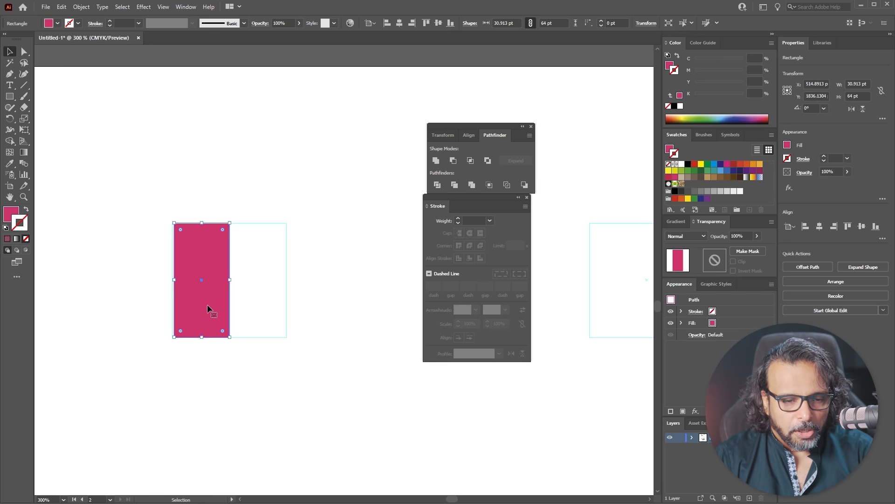
drag(181, 230, 233, 309)
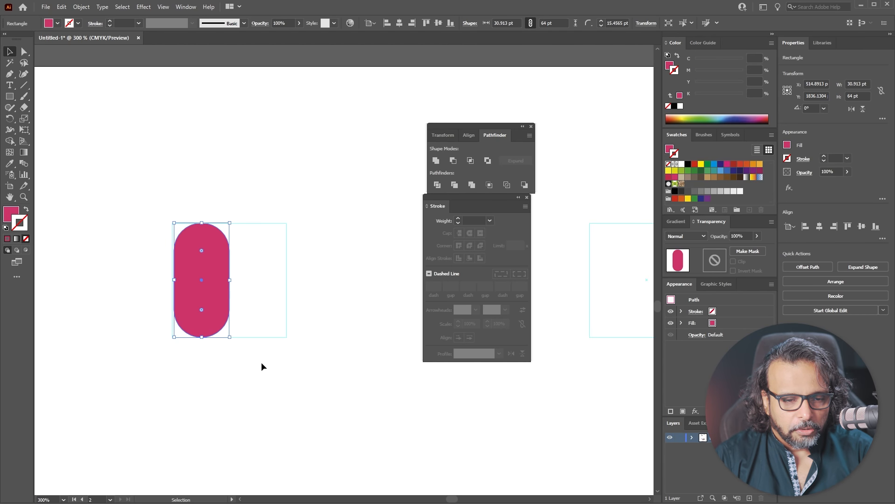
Rotate the capsule 45° counterclockwise, centre it in the guide and add a copy reflected about the vertical axis.
drag(231, 341, 250, 306)
drag(213, 275, 237, 276)
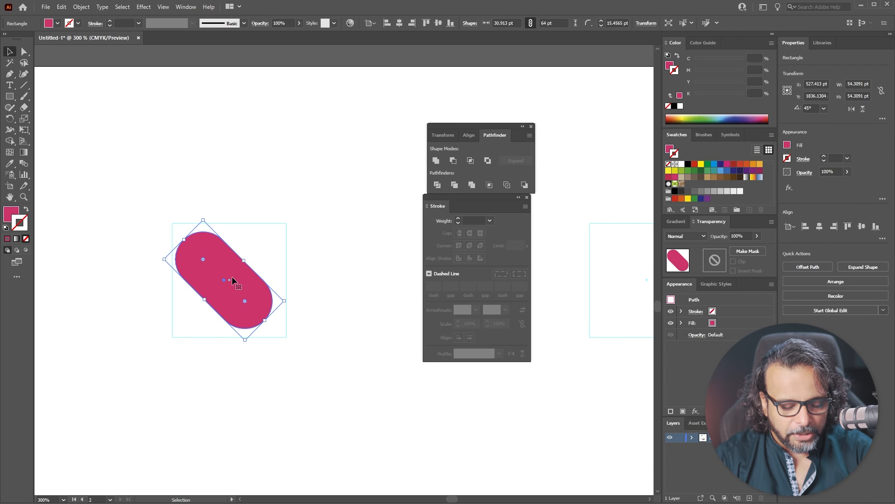
right_click(233, 280)
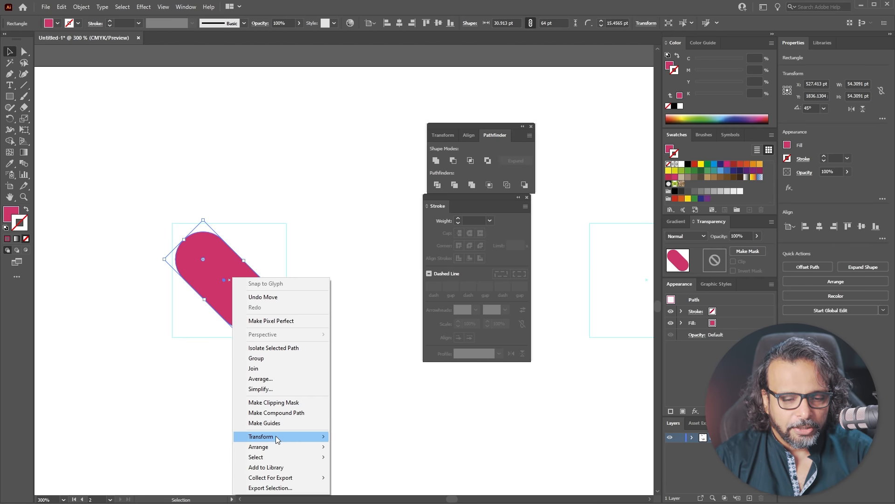
mouse_move(282, 437)
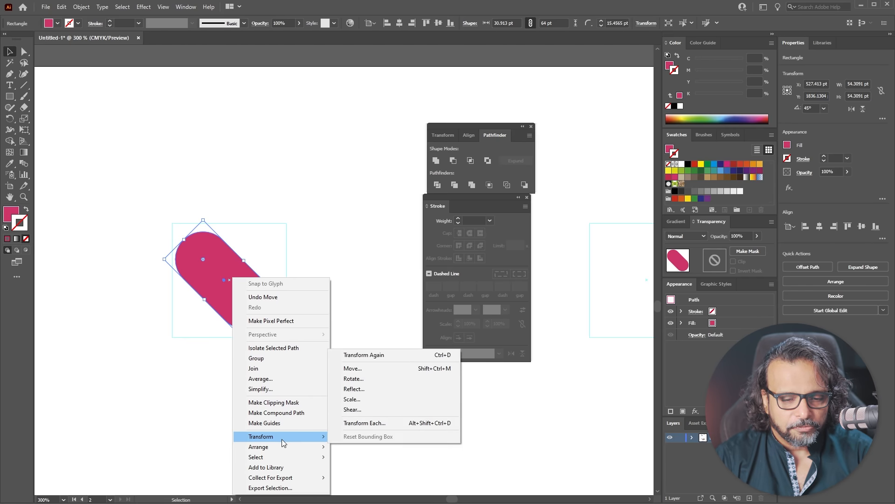
click(354, 388)
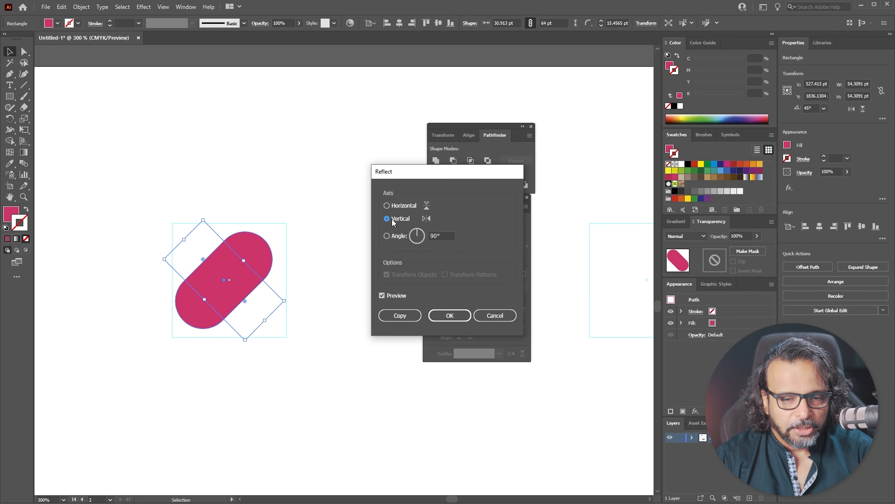
click(401, 317)
click(342, 272)
Use the Shape Builder on both capsules to remove the two lower lobes and merge the remaining areas into a heart.
drag(155, 233, 272, 322)
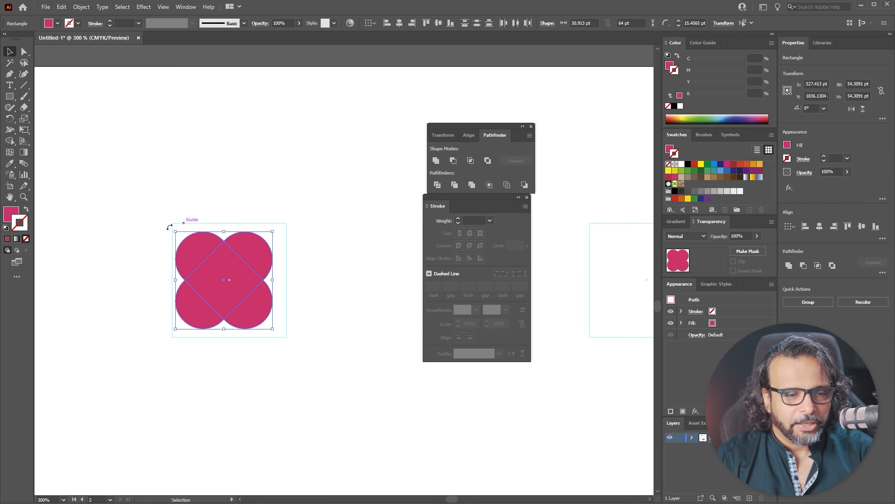
click(9, 141)
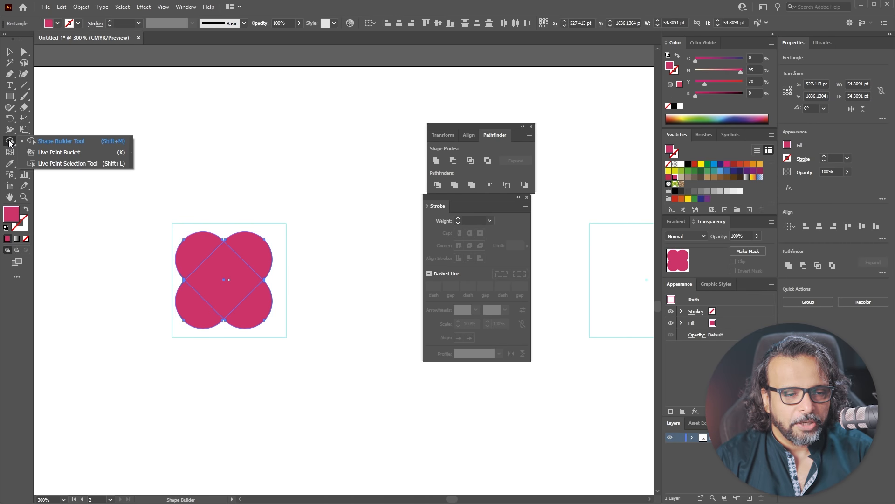
alt+click(191, 310)
alt+click(256, 304)
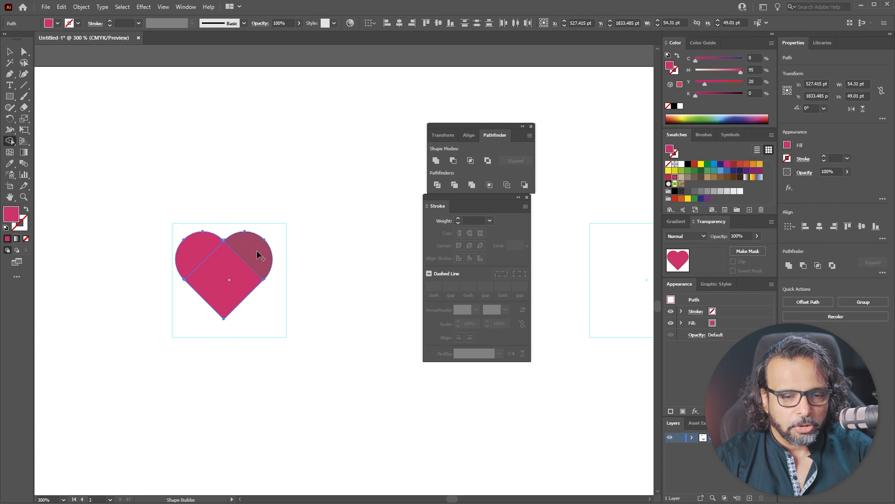
mouse_move(256, 254)
mouse_down()
mouse_move(232, 277)
mouse_move(194, 255)
mouse_up()
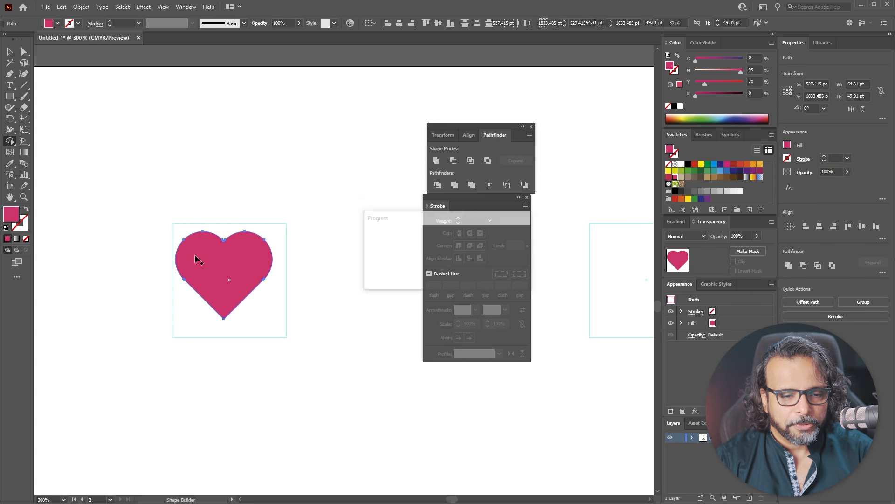
Enlarge the heart proportionally to span the guide's full 64 pt width.
click(9, 51)
drag(273, 319, 286, 332)
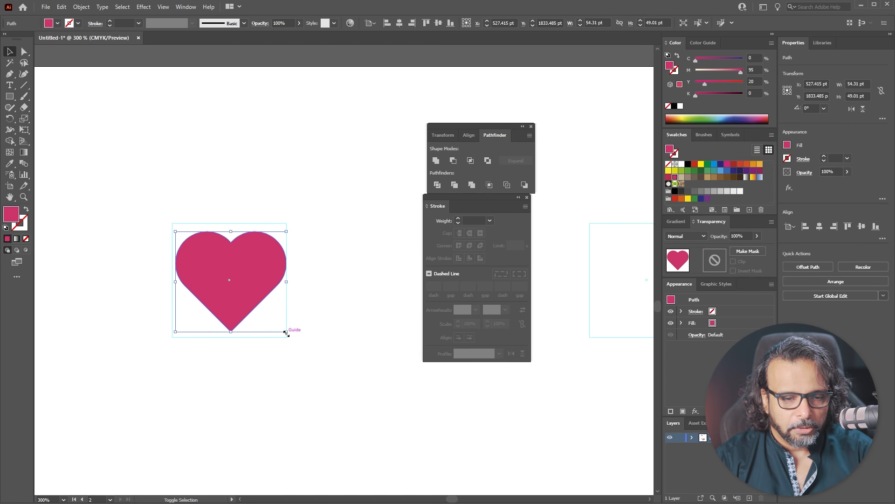
drag(175, 230, 172, 228)
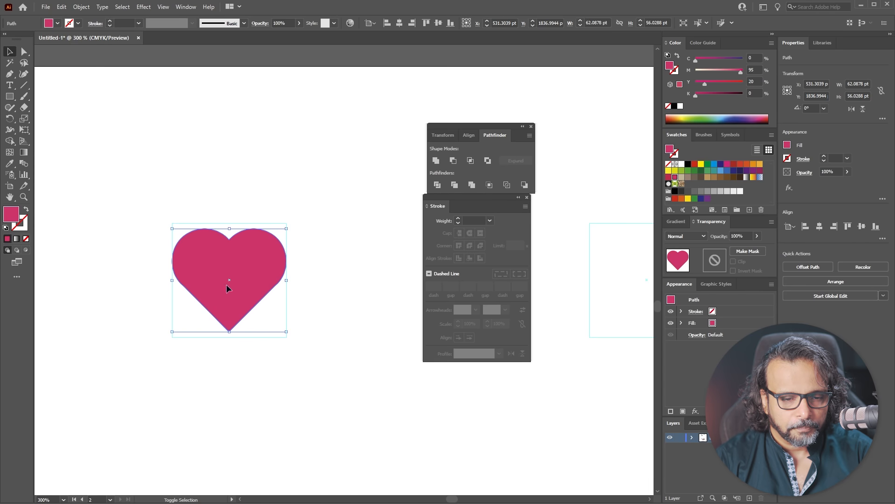
Turn the heart's fill into a stroke and match it to the add-post icon's 5 pt rounded stroke.
click(26, 209)
key(ctrl+1)
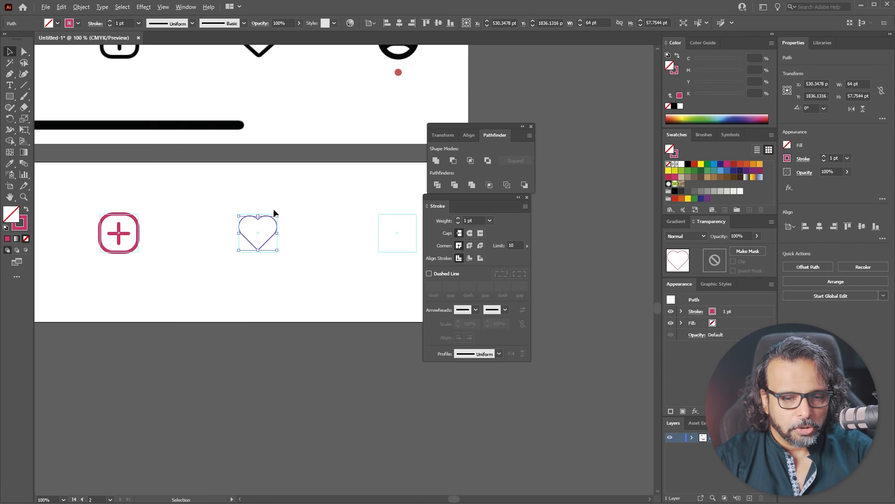
click(118, 227)
click(13, 51)
click(330, 266)
Draw a solid magenta circle about 24 pt in diameter in the upper middle of the fifth guide.
scroll(317, 226, down, 2)
drag(321, 235, 245, 246)
scroll(298, 248, up, 3)
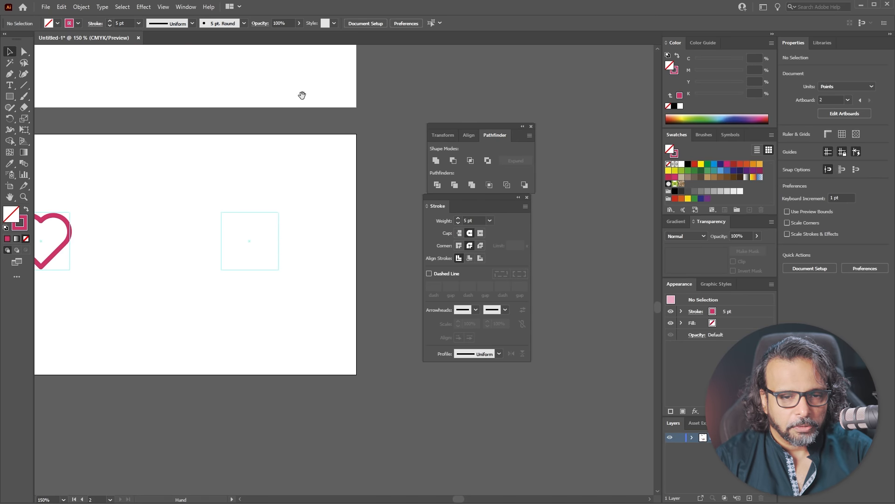
drag(302, 93, 277, 219)
drag(284, 391, 246, 324)
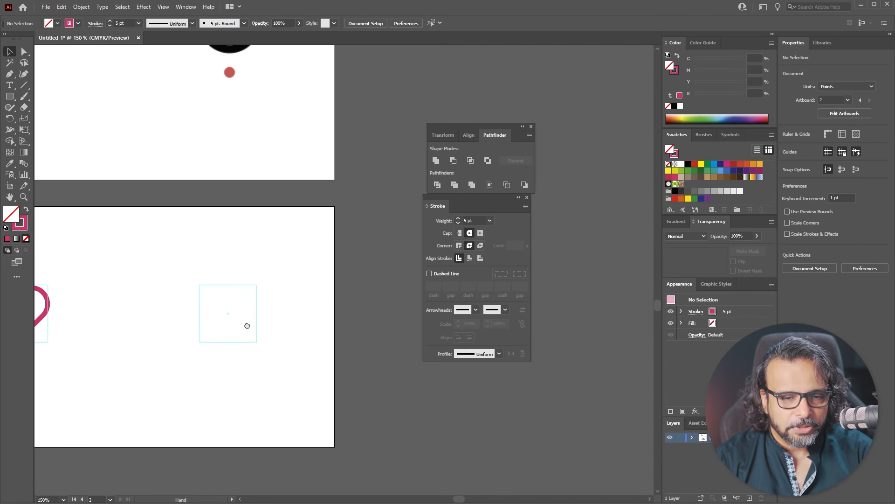
click(10, 96)
click(51, 119)
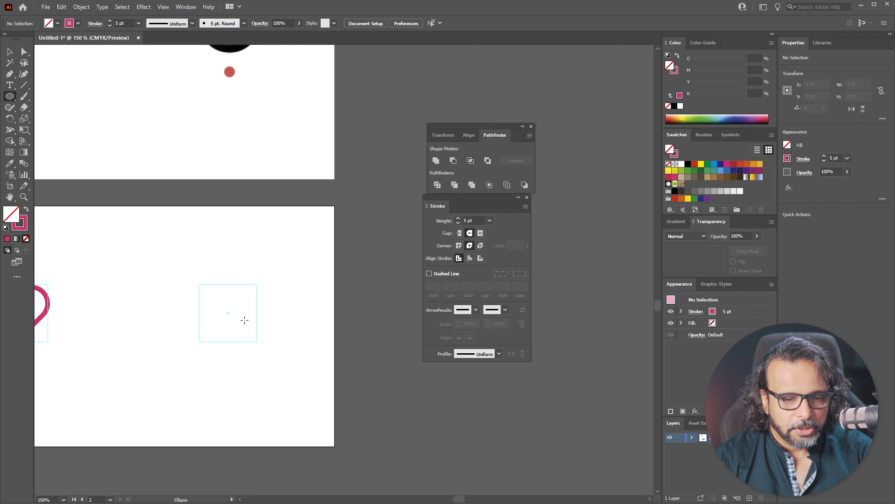
scroll(229, 312, up, 3)
drag(227, 290, 257, 312)
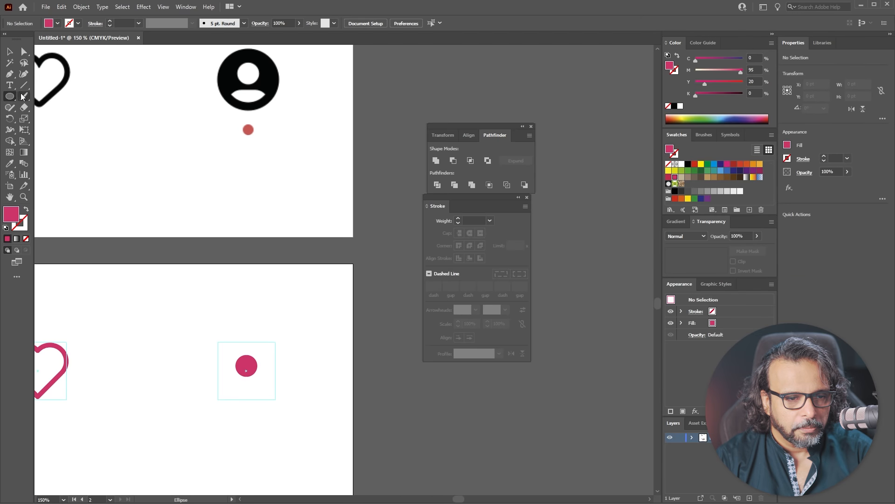
Draw a solid magenta rectangle about 47 × 29 pt just below the circle, extending past the guide's lower edge.
drag(11, 98, 42, 100)
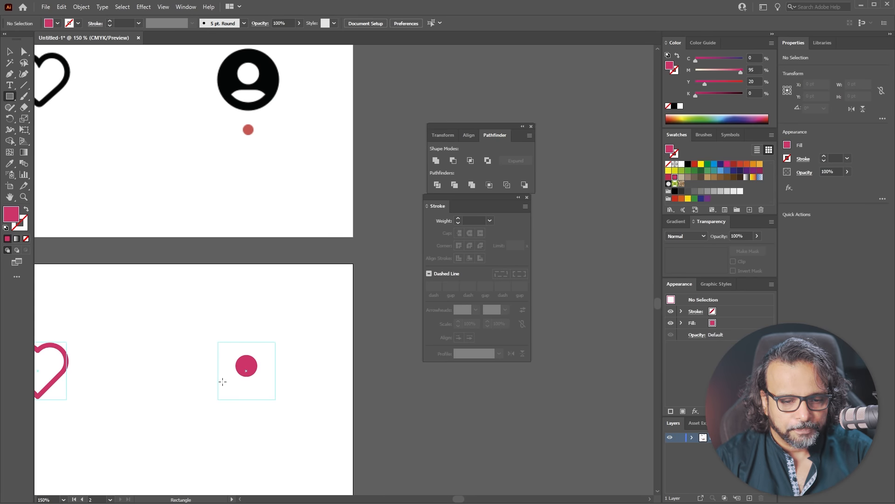
drag(226, 381, 268, 408)
key(v)
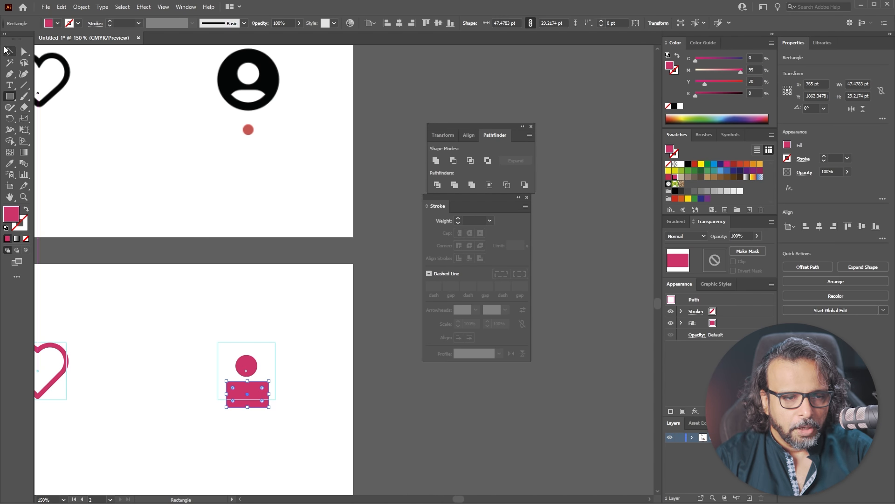
Align the rectangle's horizontal centre to the circle, using the circle as the key object.
drag(222, 329, 271, 400)
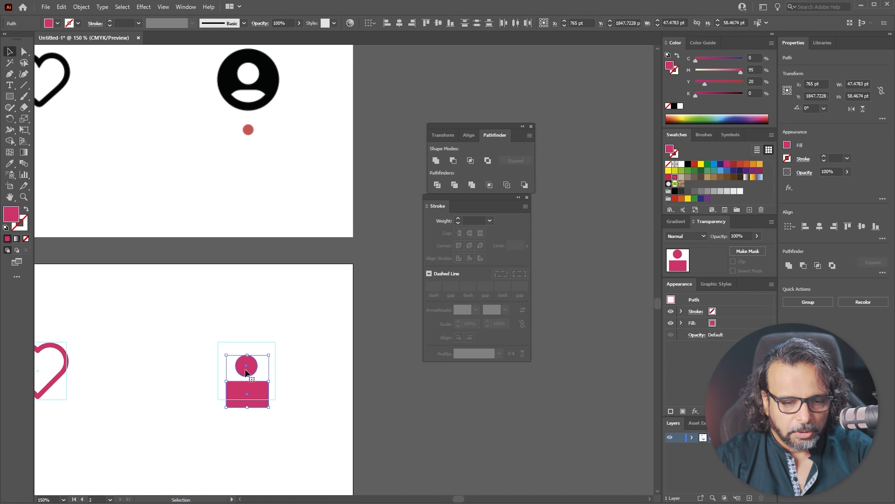
click(260, 378)
click(245, 367)
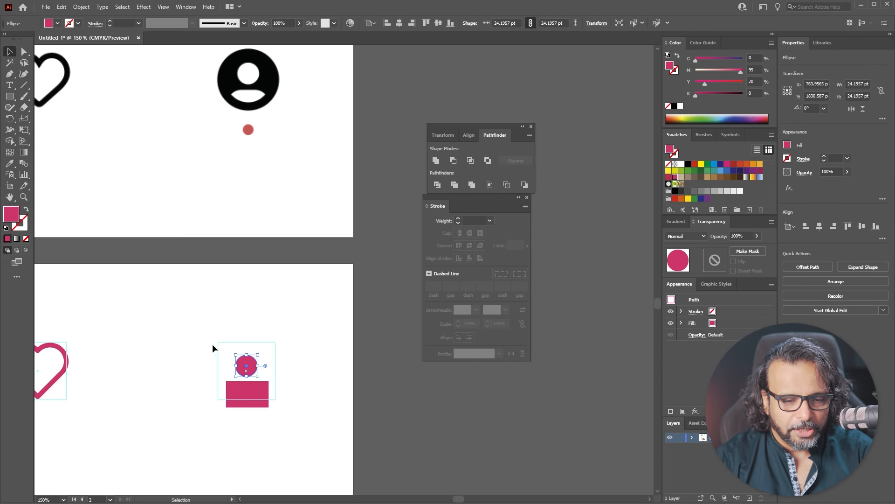
drag(213, 346, 293, 419)
click(254, 367)
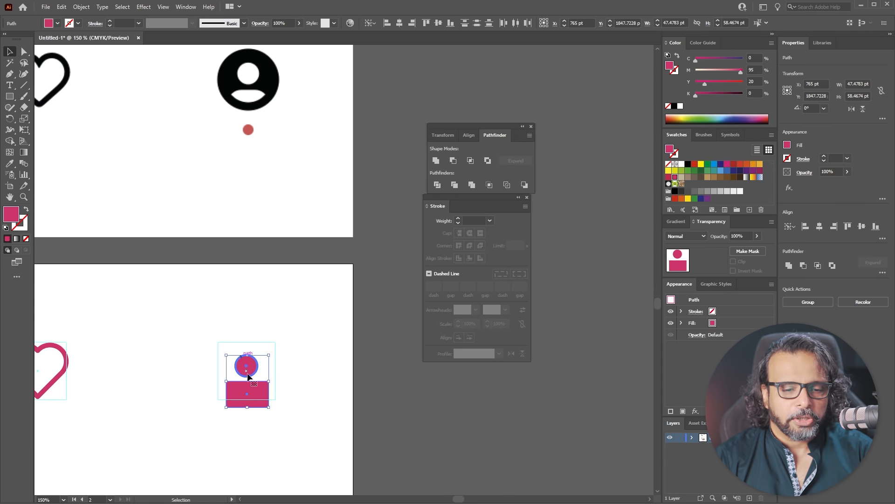
click(470, 134)
click(452, 160)
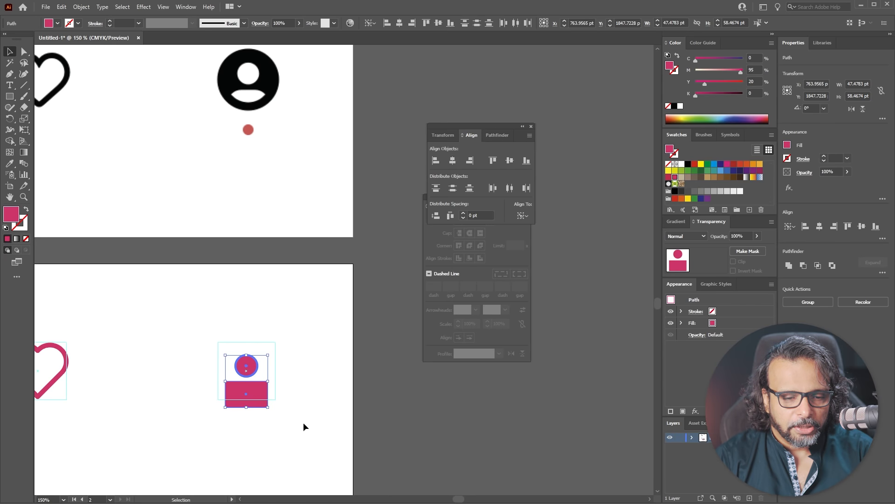
Round only the two upper corners of the rectangle to a radius of about 14.4 pt.
click(24, 52)
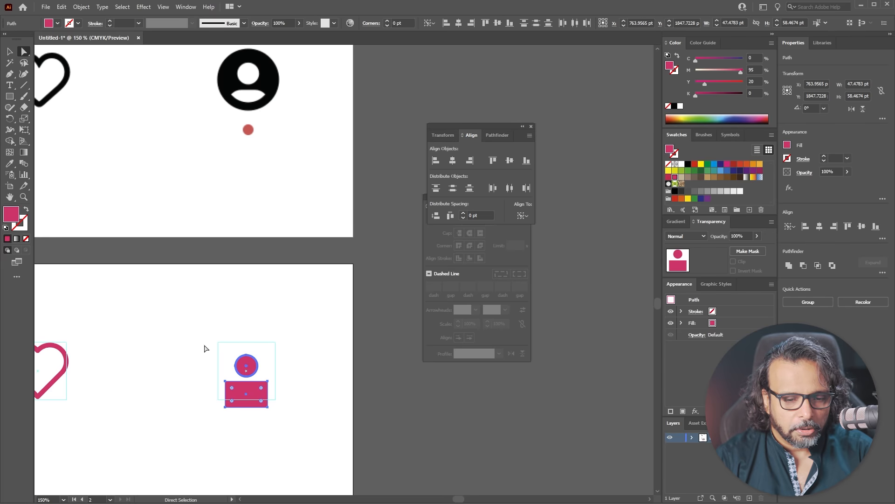
click(294, 390)
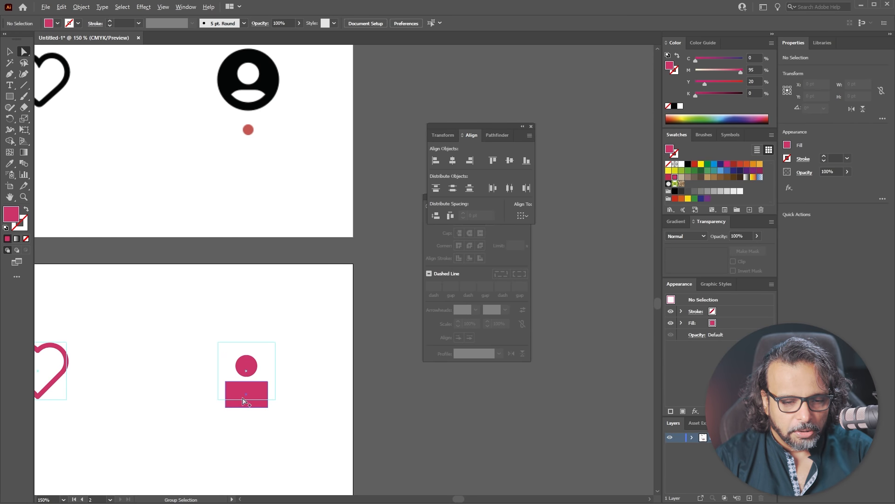
scroll(242, 396, up, 3)
drag(192, 351, 325, 369)
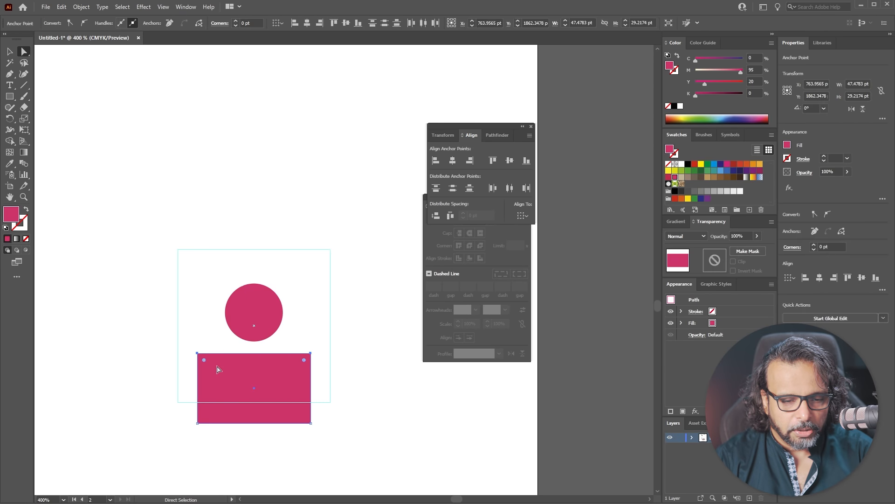
drag(204, 362, 231, 390)
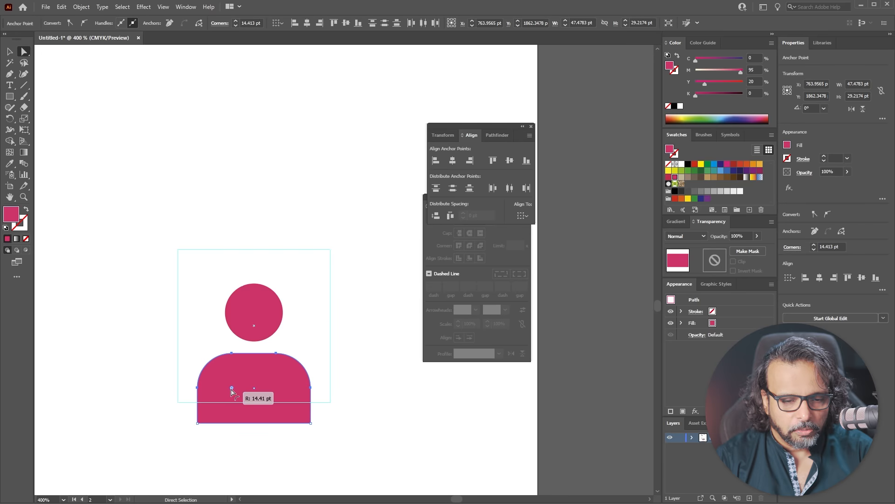
Draw a 64 pt magenta circle from the fifth guide's centre and send it to the back.
click(10, 51)
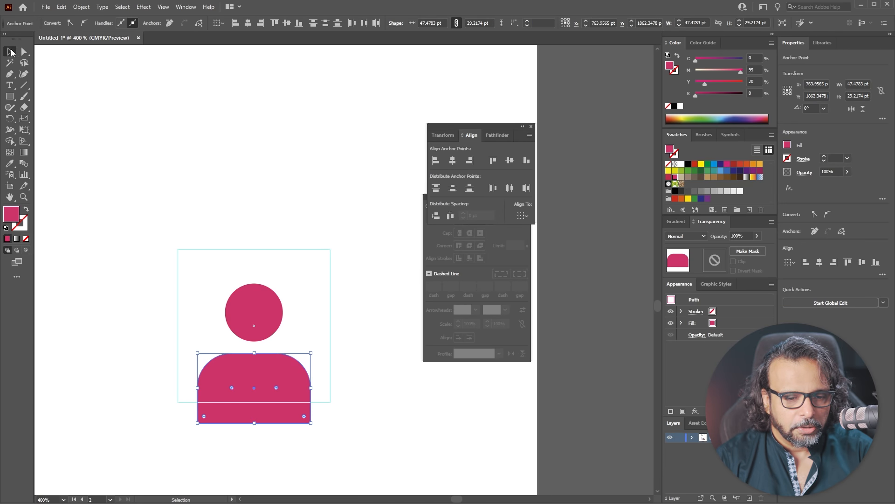
click(365, 255)
click(10, 97)
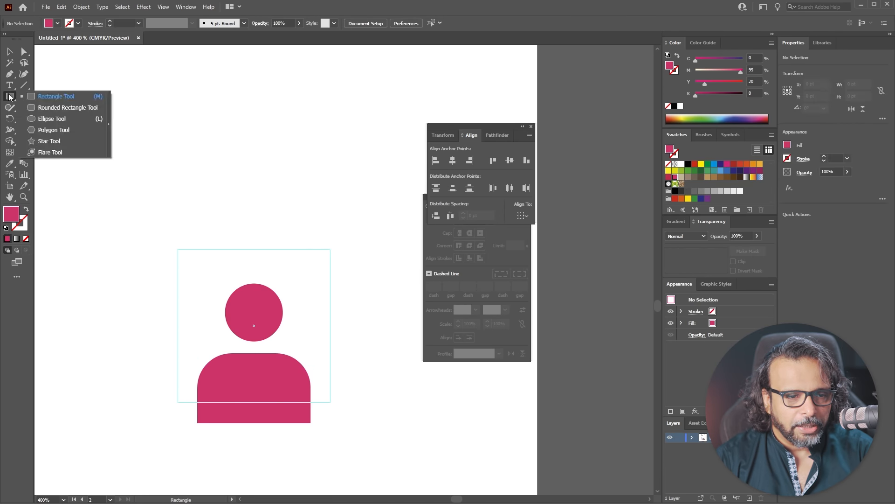
click(66, 117)
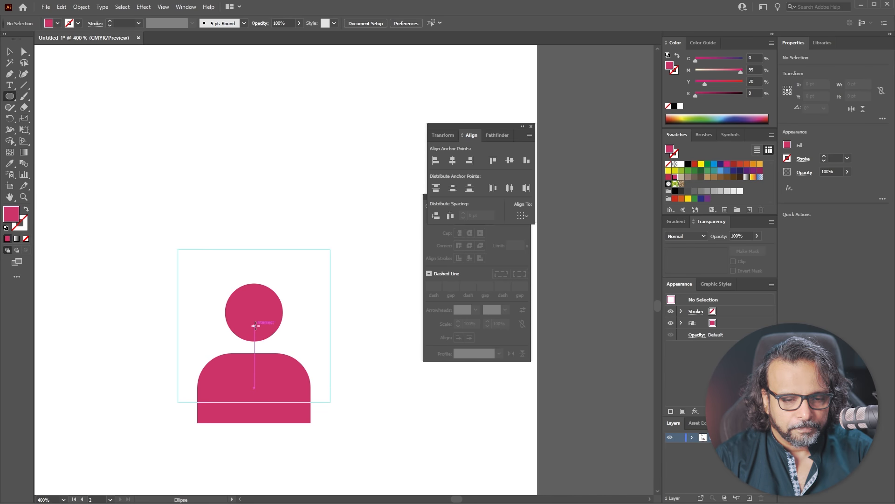
drag(254, 325, 329, 401)
key(v)
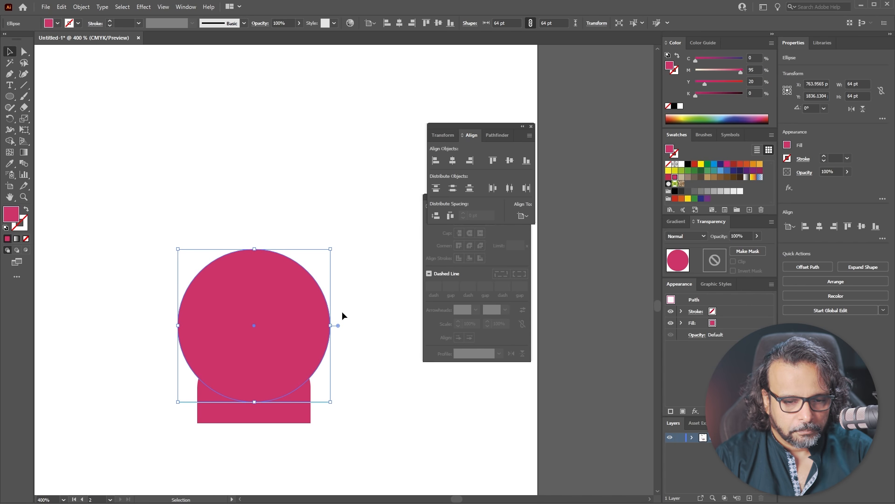
right_click(308, 321)
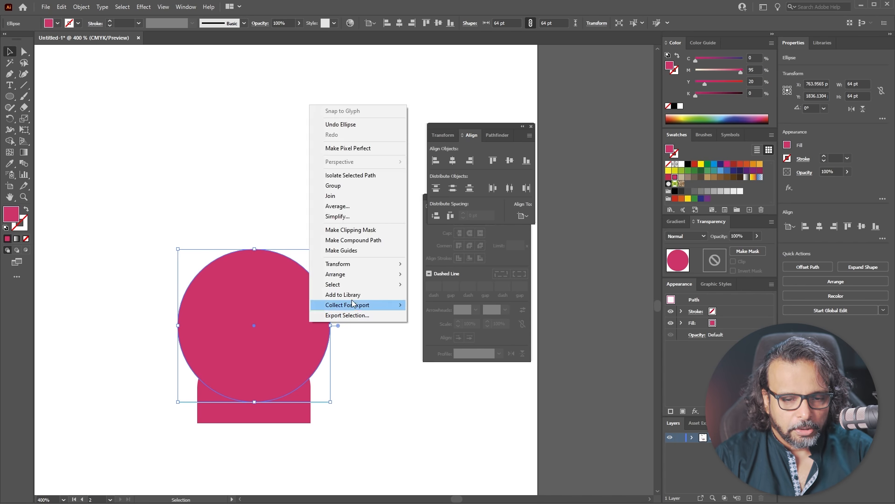
mouse_move(361, 275)
click(438, 305)
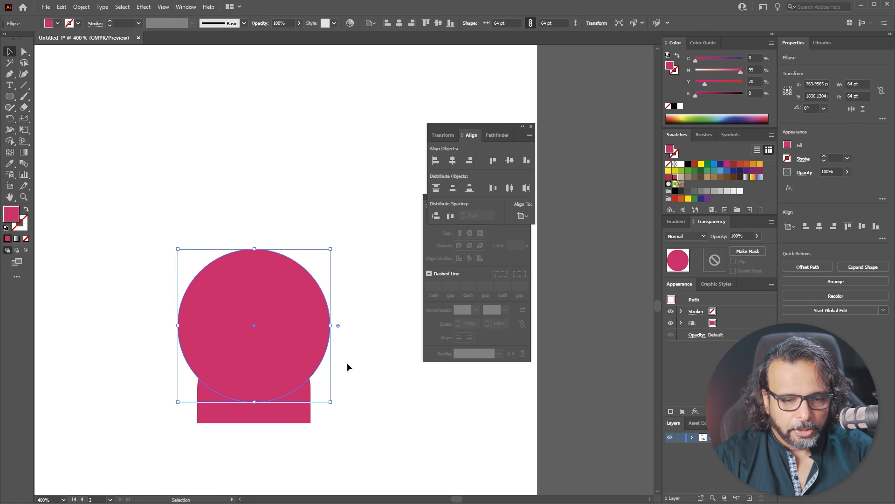
Fill the profile icon's head circle and rounded body shape with white.
click(264, 376)
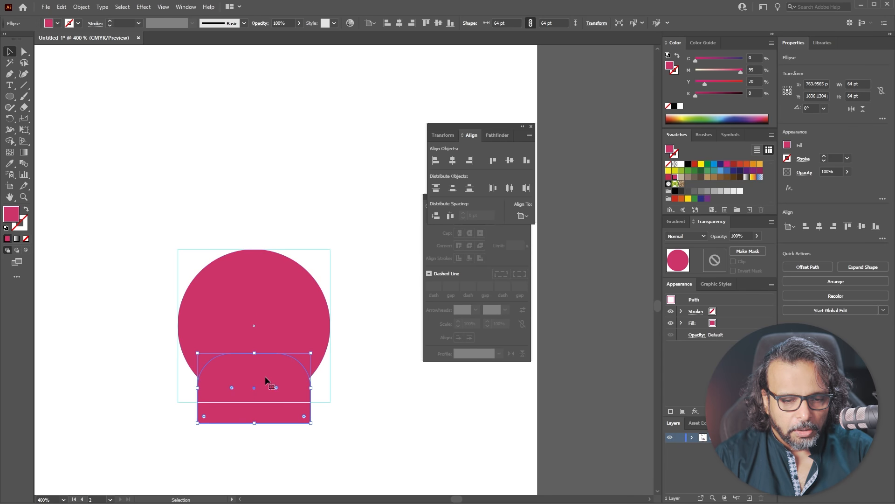
shift+click(249, 304)
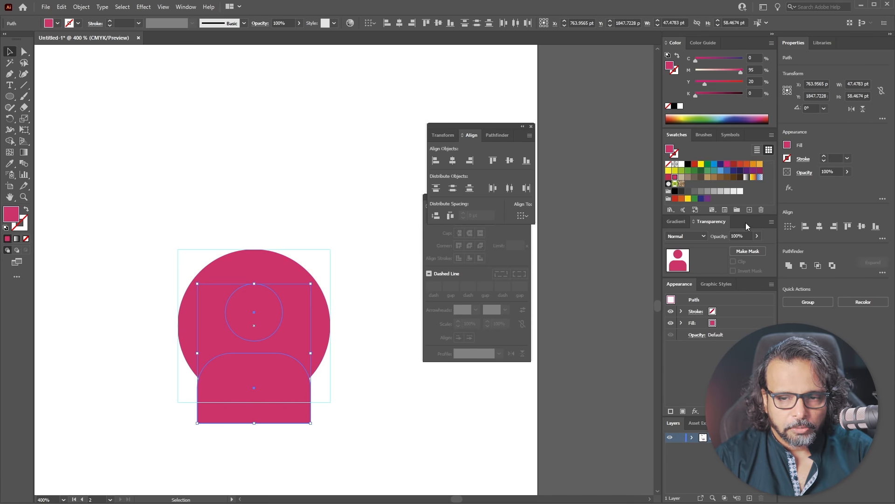
click(682, 164)
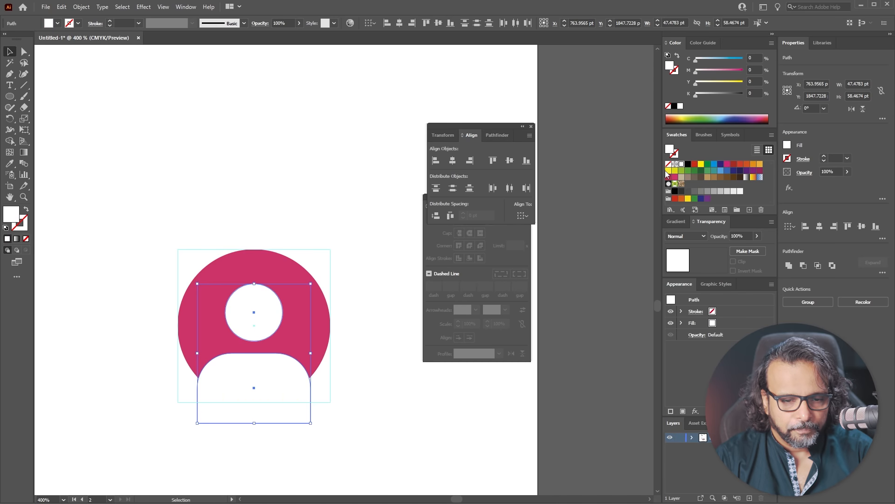
click(371, 260)
Compare the redrawn profile icon with the black original on the reference artboard.
scroll(369, 264, down, 4)
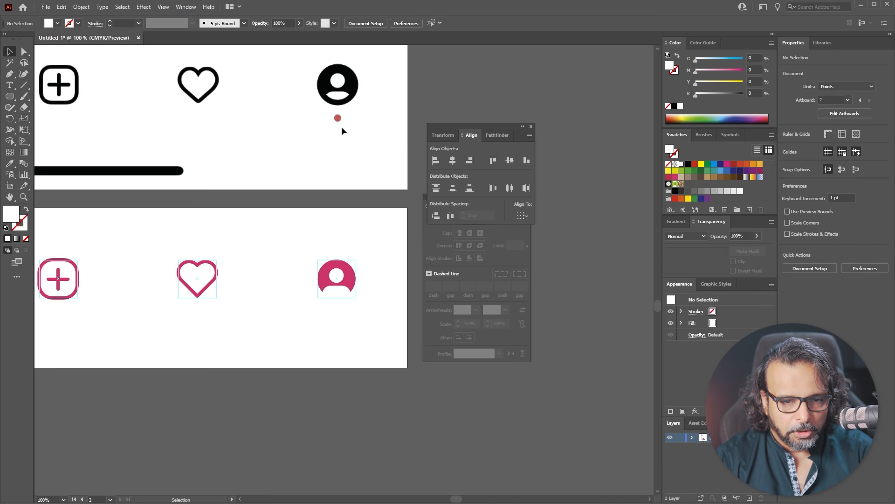
scroll(357, 271, up, 3)
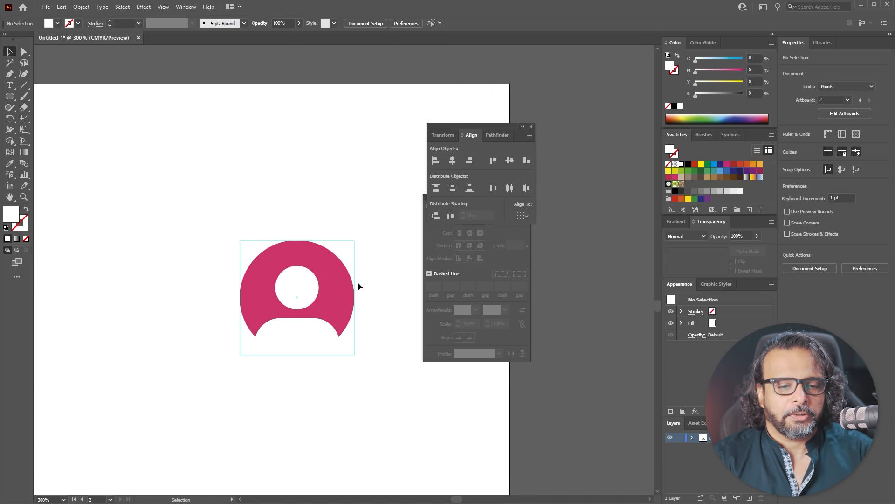
scroll(359, 284, down, 5)
drag(136, 300, 166, 294)
scroll(334, 279, up, 2)
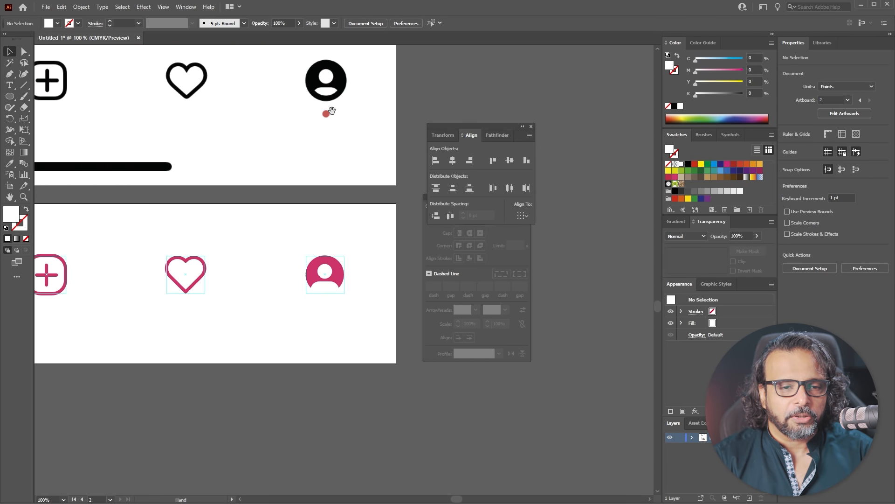
drag(330, 110, 350, 191)
click(201, 161)
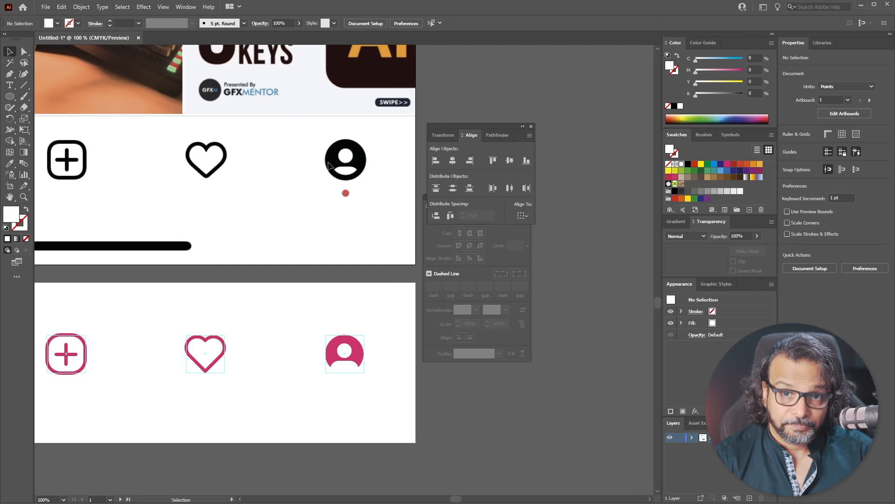
scroll(372, 370, up, 2)
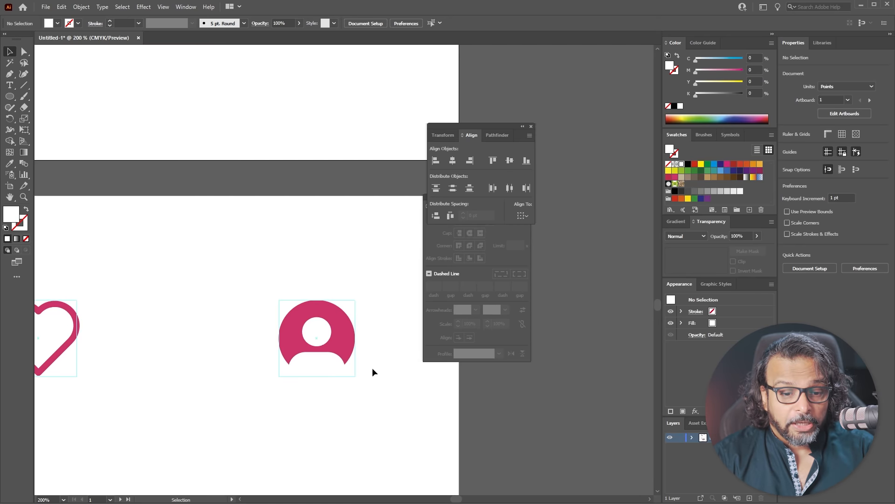
Cut away the part of the body shape that extends below the outer circle, using the Shape Builder on all three profile shapes.
click(339, 339)
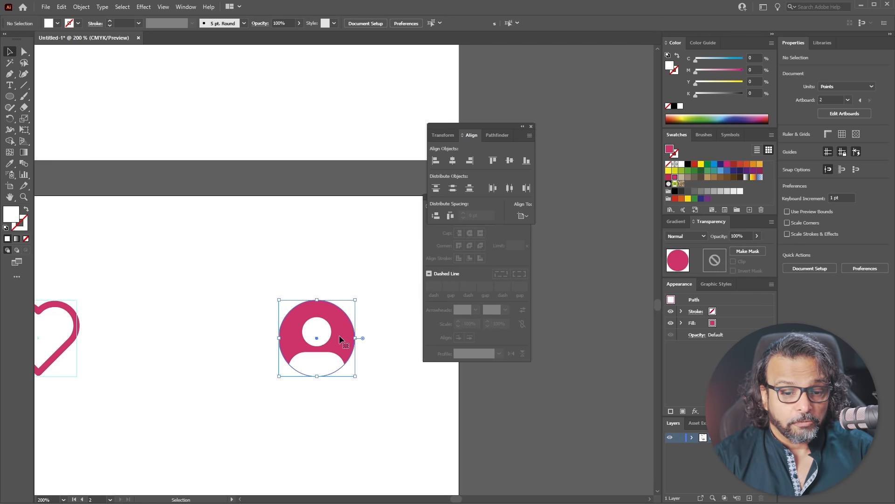
click(324, 367)
shift+click(317, 332)
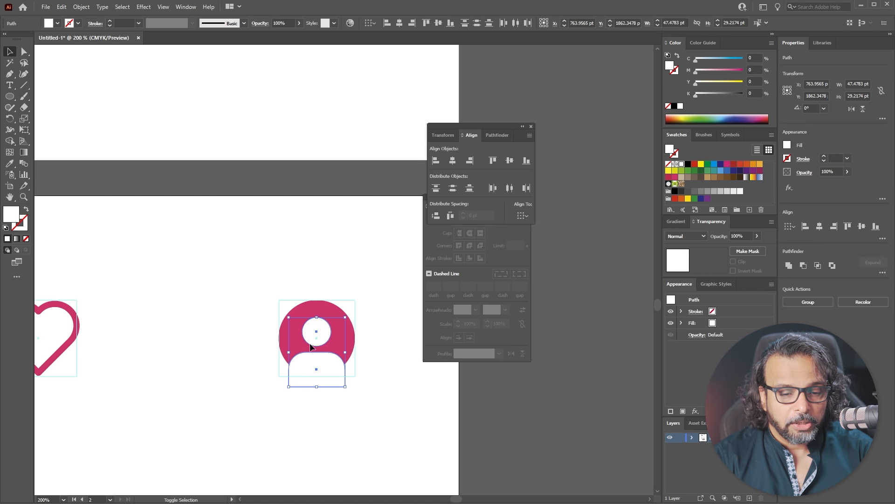
shift+click(279, 335)
scroll(340, 384, up, 2)
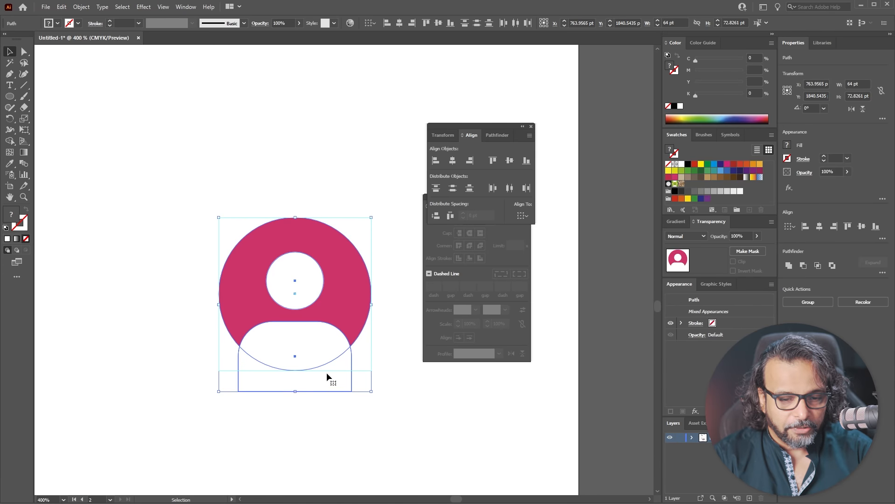
click(9, 141)
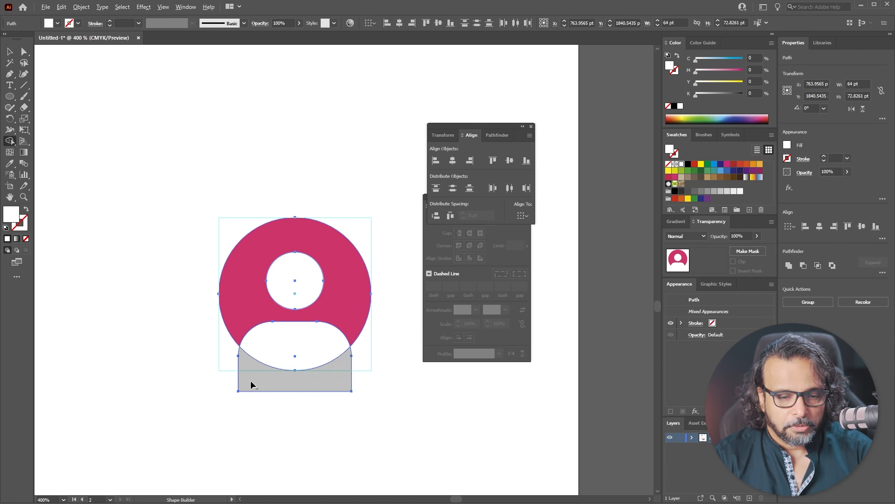
alt+click(251, 382)
key(v)
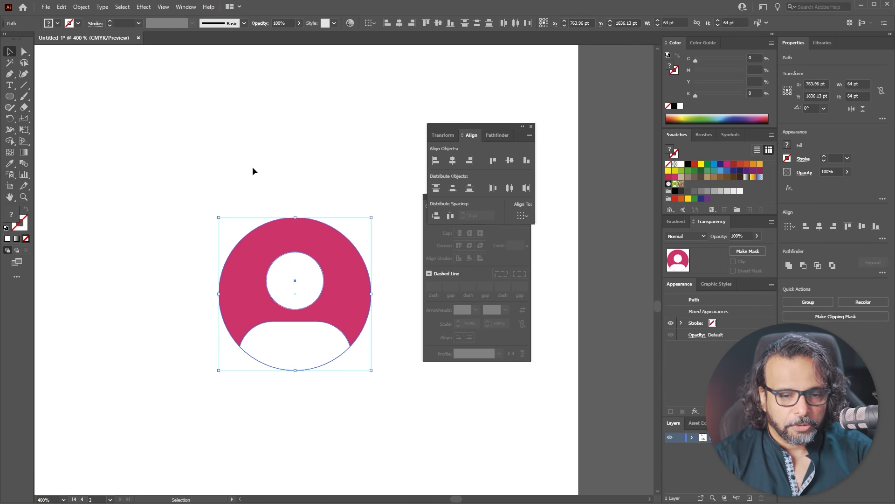
Give the profile icon's outer circle the heart icon's unfilled 5 pt magenta stroke, sampled with the Eyedropper.
click(364, 284)
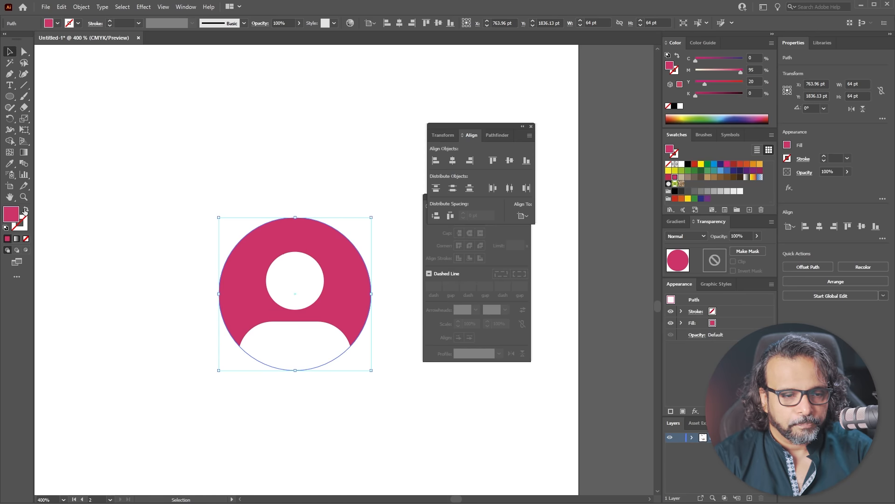
click(9, 163)
scroll(383, 198, left, 5)
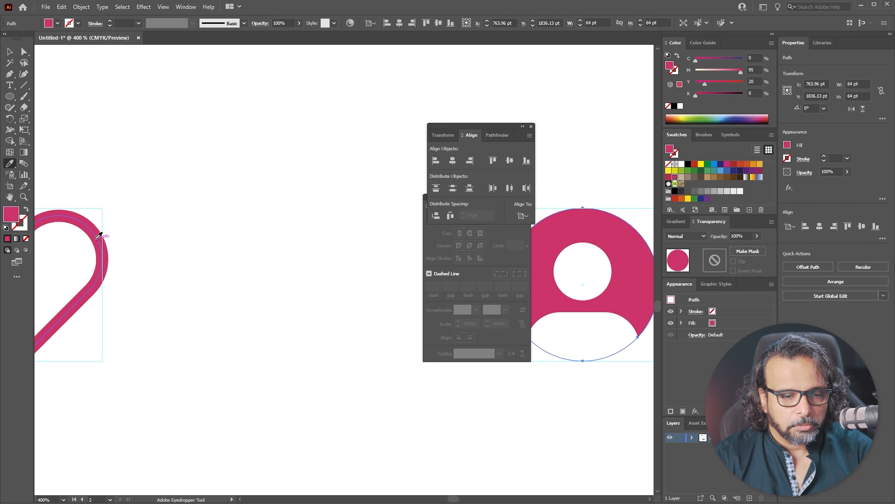
click(96, 239)
key(space)
drag(264, 243, 21, 220)
key(v)
Apply the outer circle's unfilled 5 pt magenta stroke to the head and body shapes with the Eyedropper.
click(343, 254)
shift+click(309, 324)
click(9, 163)
click(338, 181)
scroll(110, 231, left, 5)
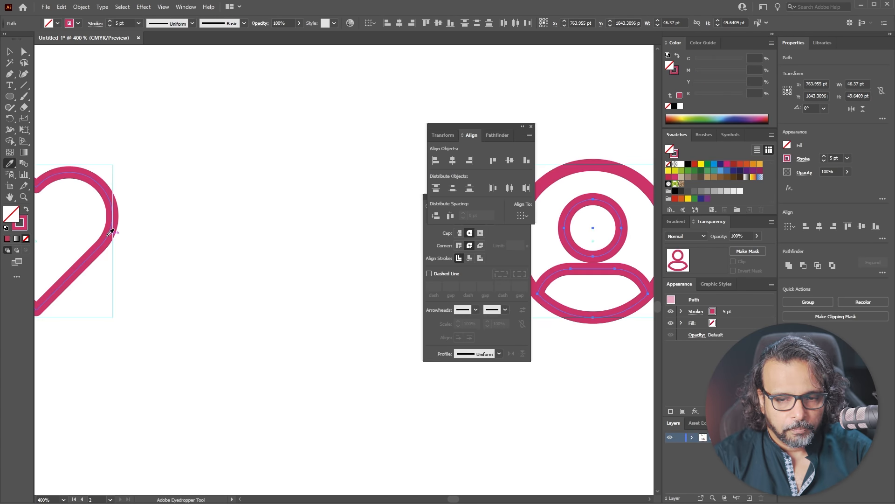
scroll(230, 202, right, 5)
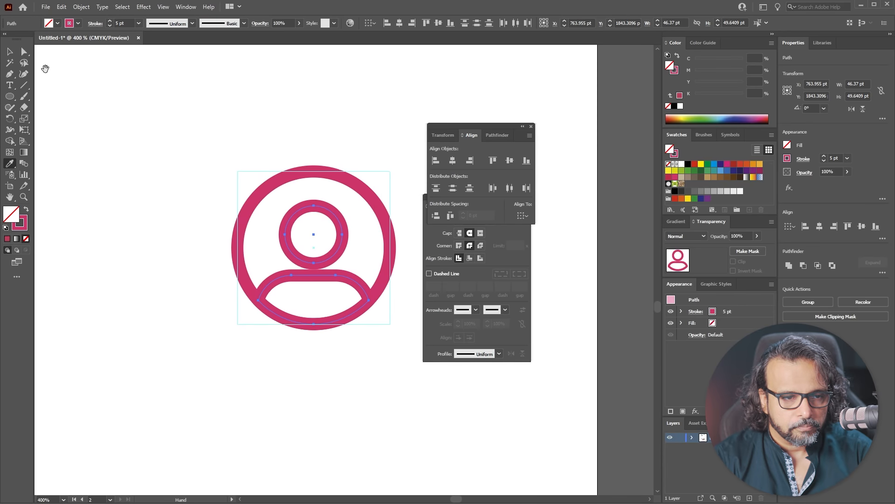
click(7, 52)
click(150, 95)
Shrink the head circle from its centre to about 20.7 pt so a gap separates it from the body.
scroll(194, 186, down, 6)
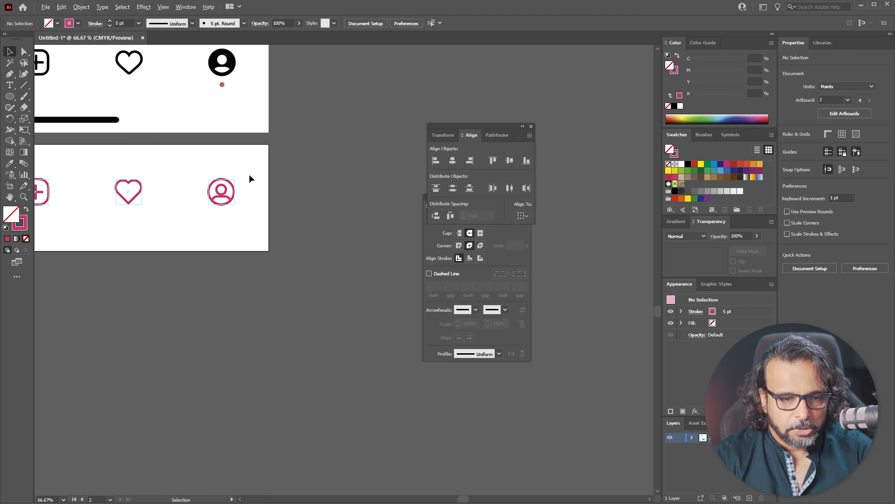
drag(275, 205, 368, 260)
scroll(346, 260, up, 5)
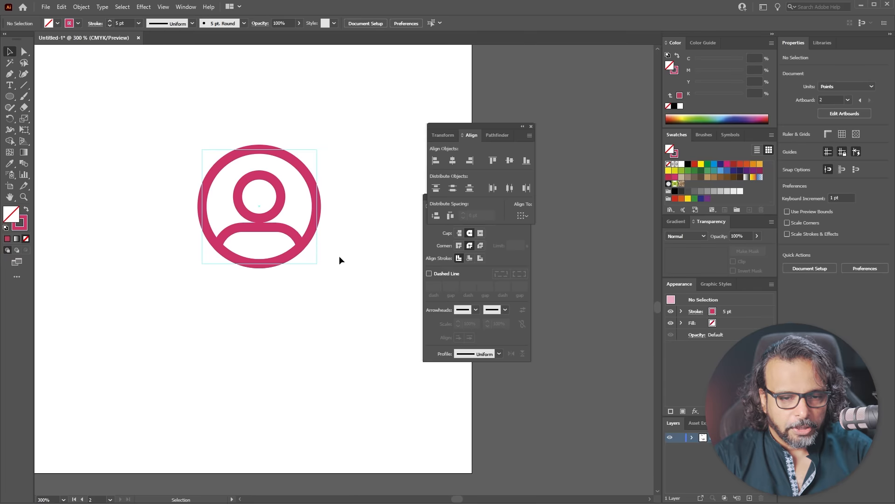
drag(308, 251, 340, 298)
click(312, 256)
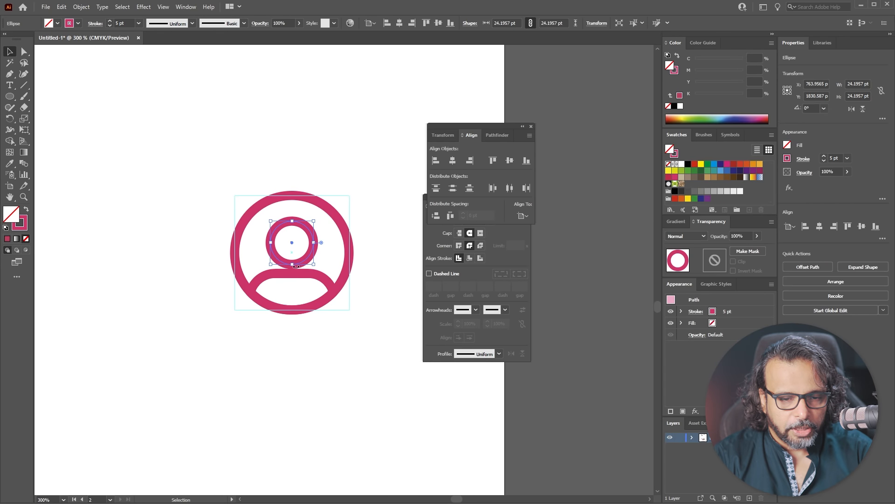
drag(293, 264, 292, 261)
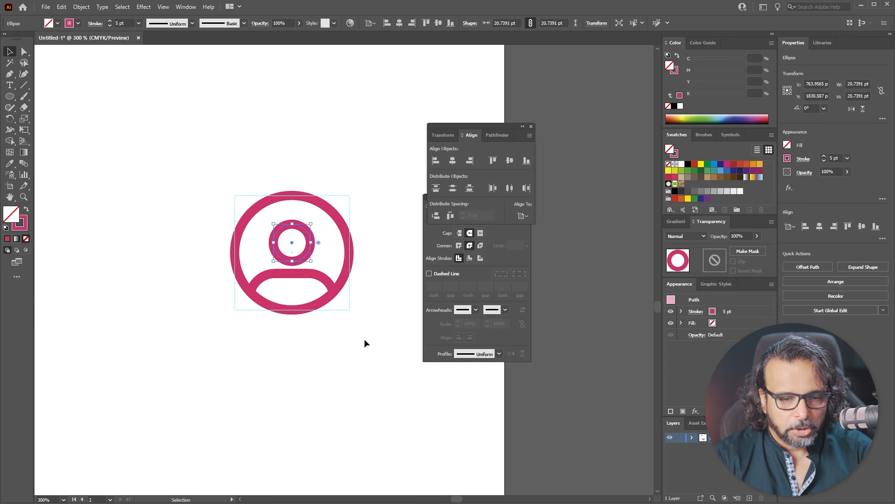
click(374, 335)
Hide all panels to show the redrawn icon row beneath the original icons.
scroll(378, 322, down, 4)
drag(272, 339, 343, 336)
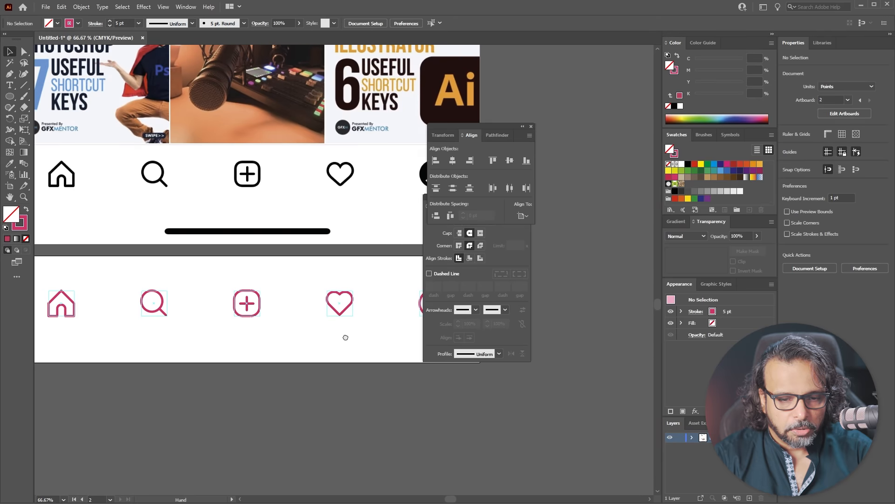
key(Tab)
drag(397, 330, 505, 338)
drag(323, 323, 299, 317)
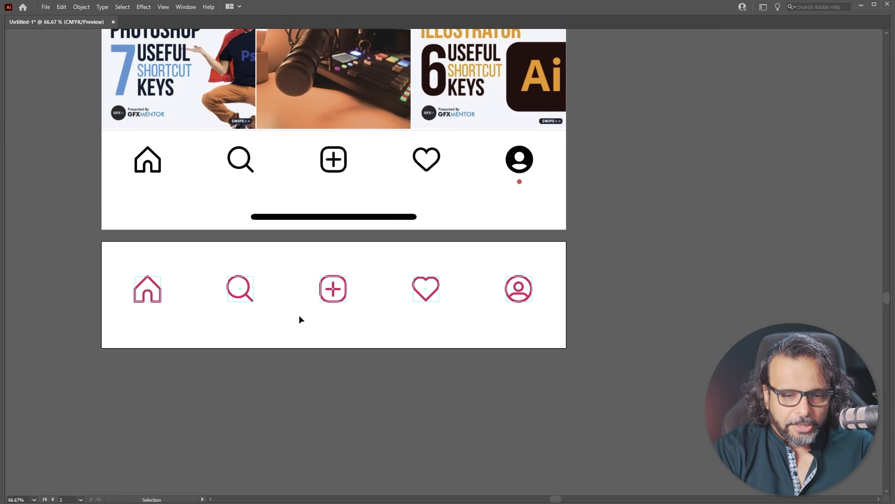
Hide the square guides around the five redrawn icons.
key(v)
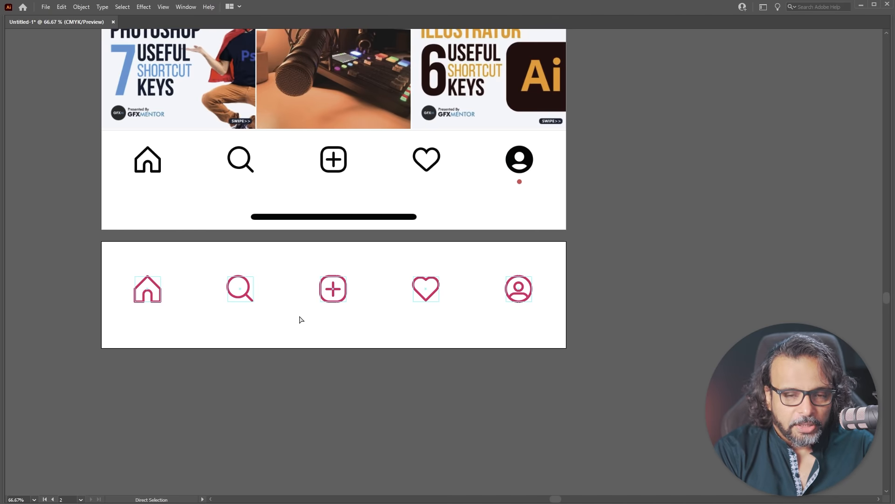
key(ctrl+shift+a)
scroll(296, 310, up, 2)
scroll(296, 311, down, 2)
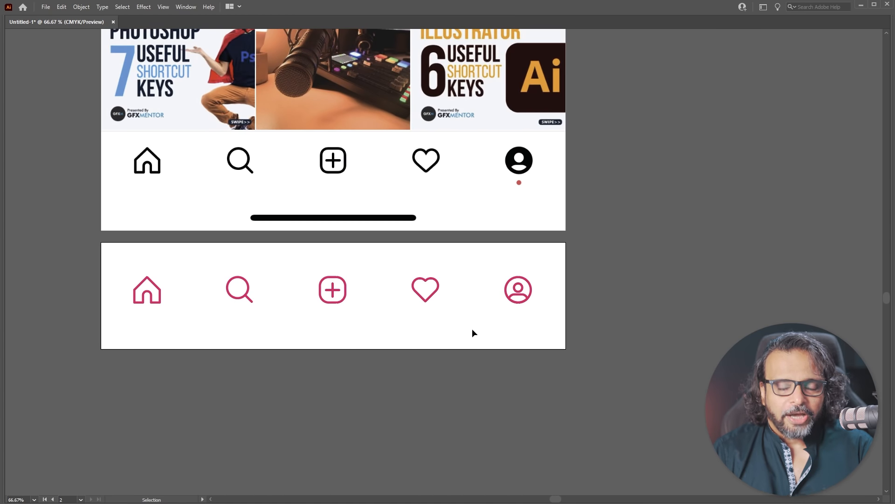